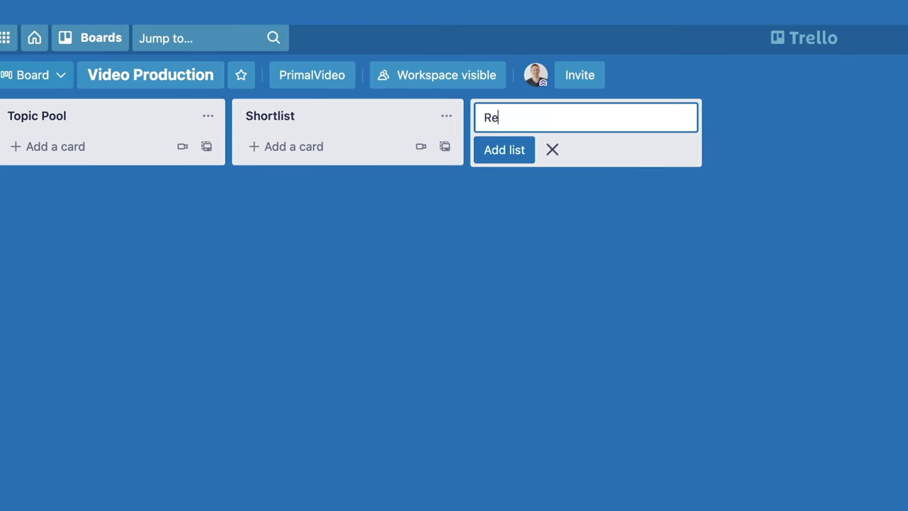
Add the Research, Ready to Shoot and Preparing for Edit lists to the board.
type("search")
key("Return")
type("Ready to Shoot")
key("Return")
type("Preparing for Edit")
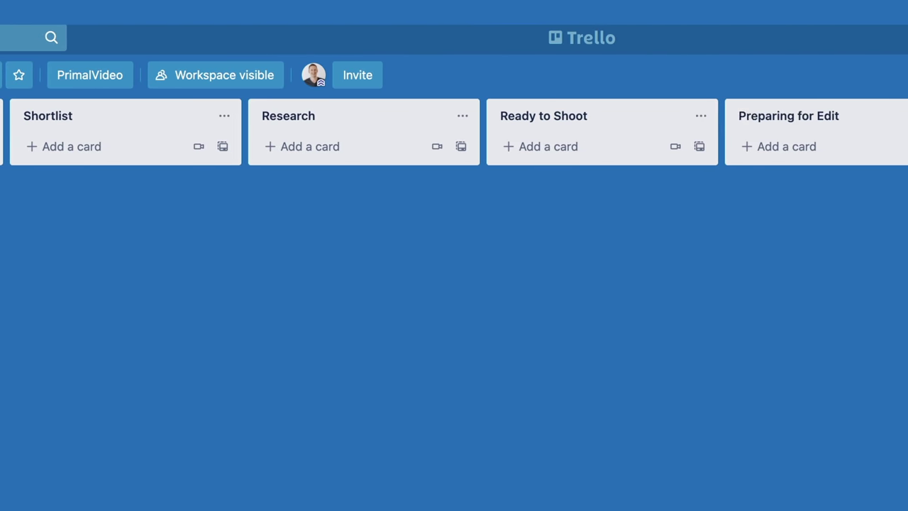
key("Return")
Add the Editing, Preparing for Release and Ready to Release lists.
type("Editing")
key("Return")
type("Preparing for Release")
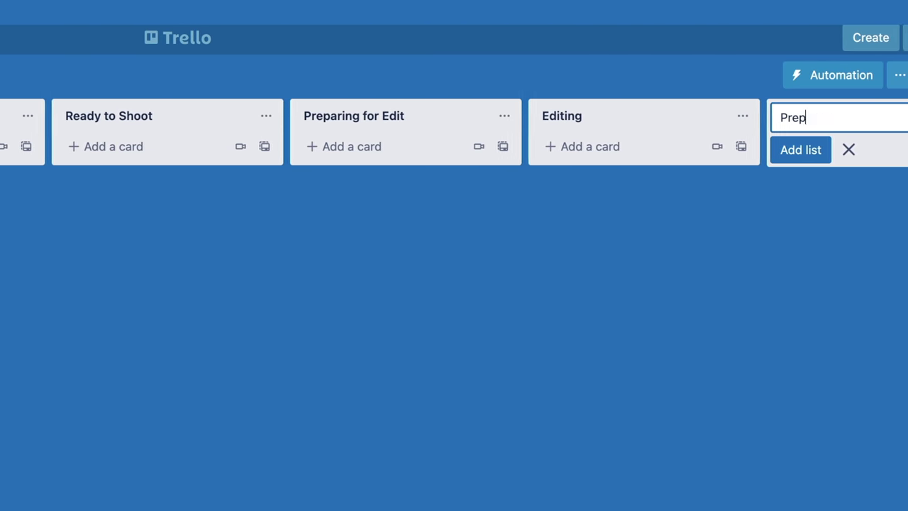
key("Return")
type("Ready to Release")
key("Return")
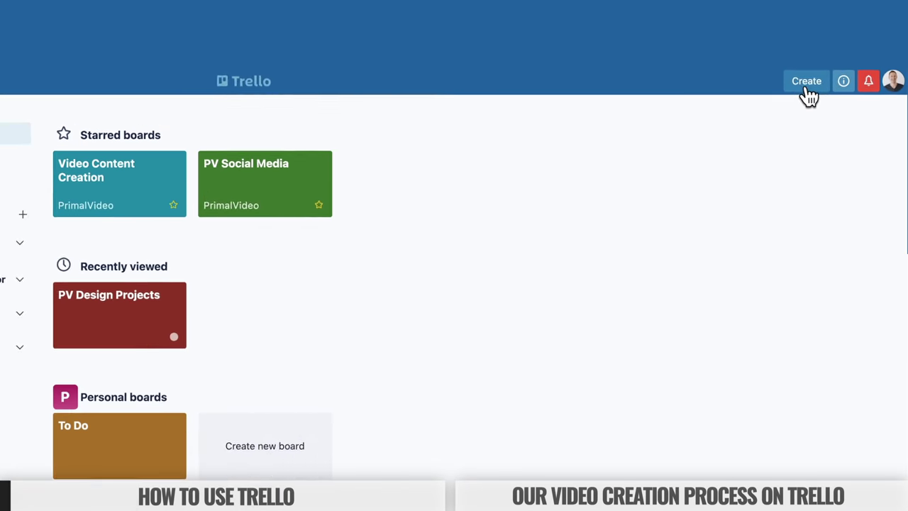
Create a board titled 'Video Production' with the blue background tile.
left_click(807, 88)
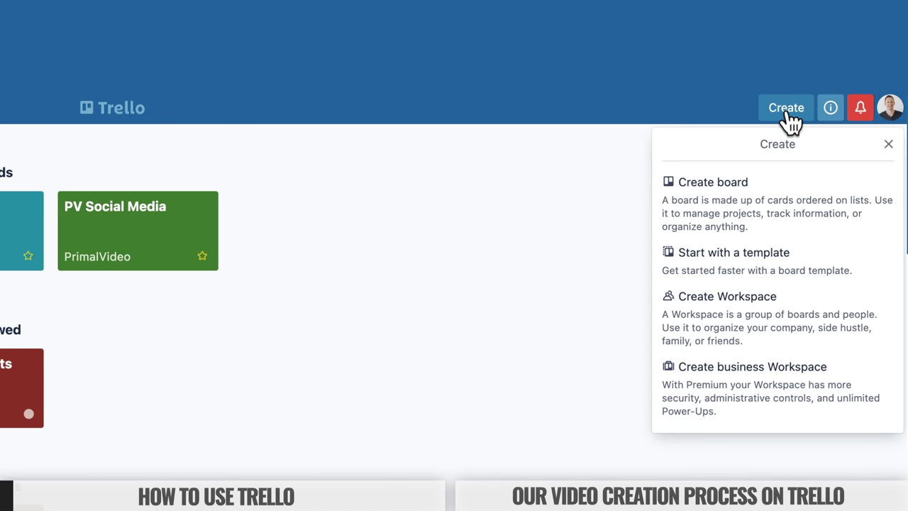
left_click(730, 207)
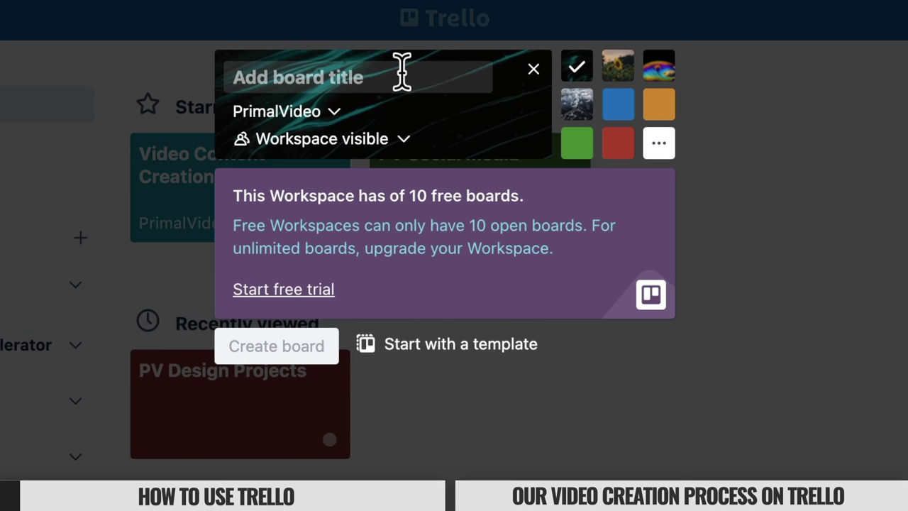
type("Video Production")
left_click(579, 89)
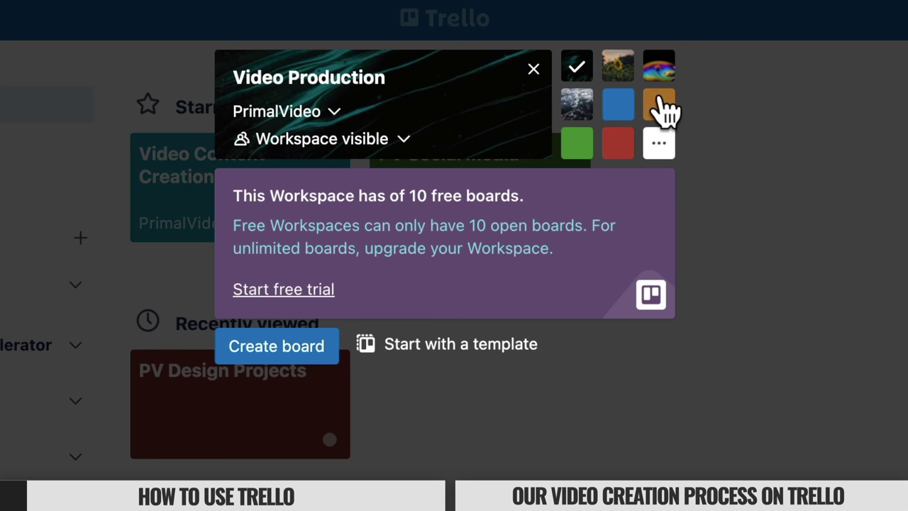
left_click(619, 105)
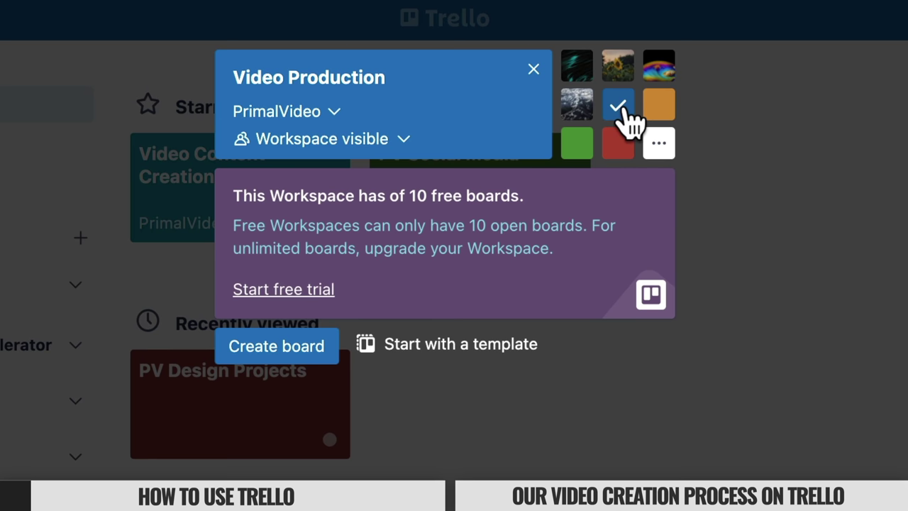
left_click(280, 352)
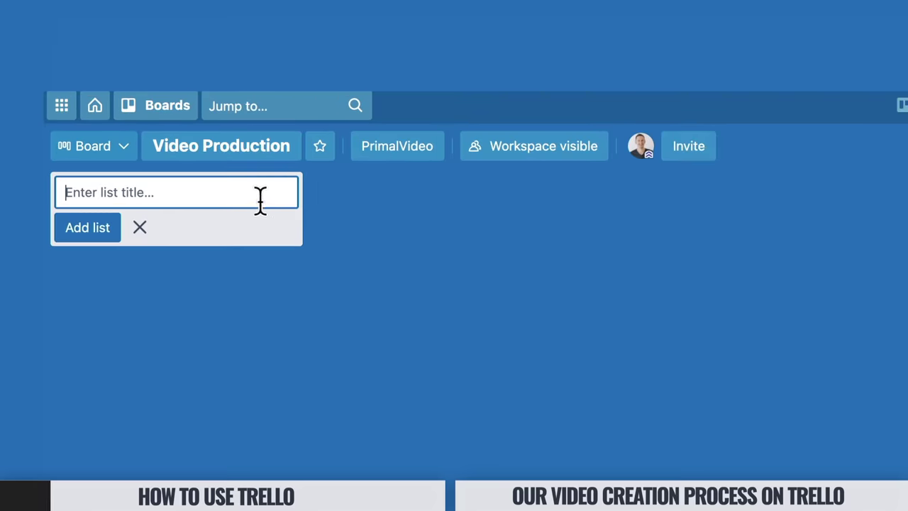
Add the Topic Pool, Shortlist and Research lists to the Video Production board.
type("Topic Pool")
key("Return")
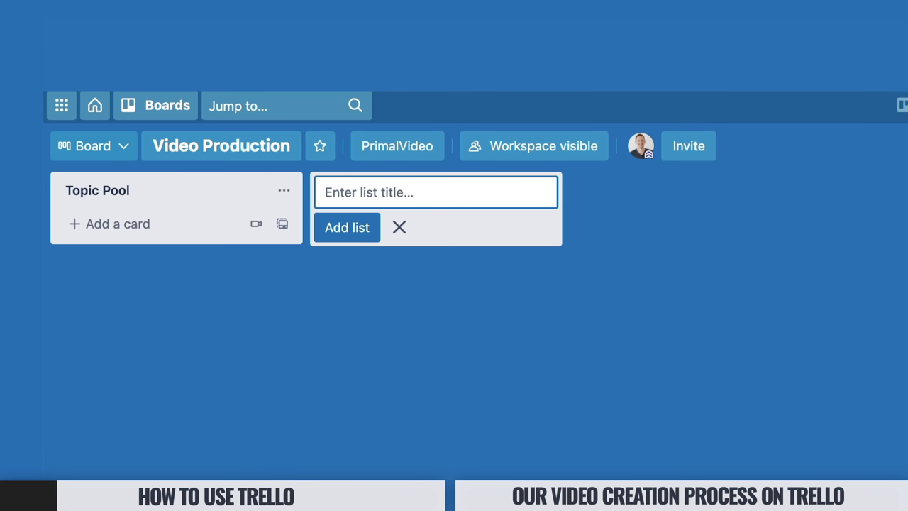
type("Shortlist")
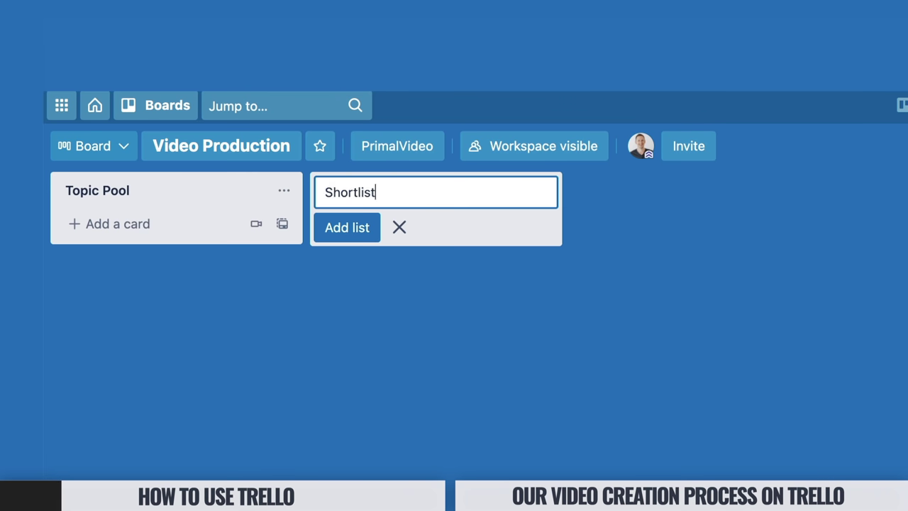
key("Return")
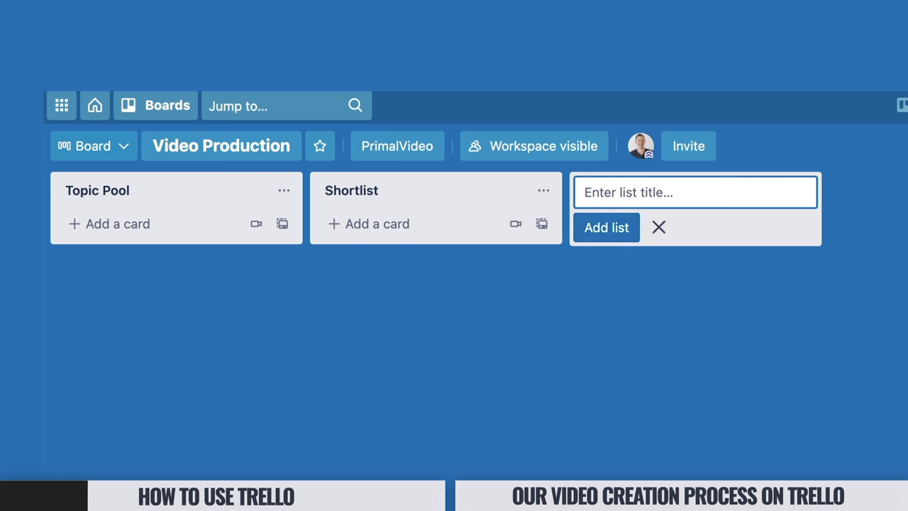
type("Research")
key("Return")
Add the Ready to Shoot, Preparing for Edit, Editing and Preparing for Release lists.
type("Ready to Shoot")
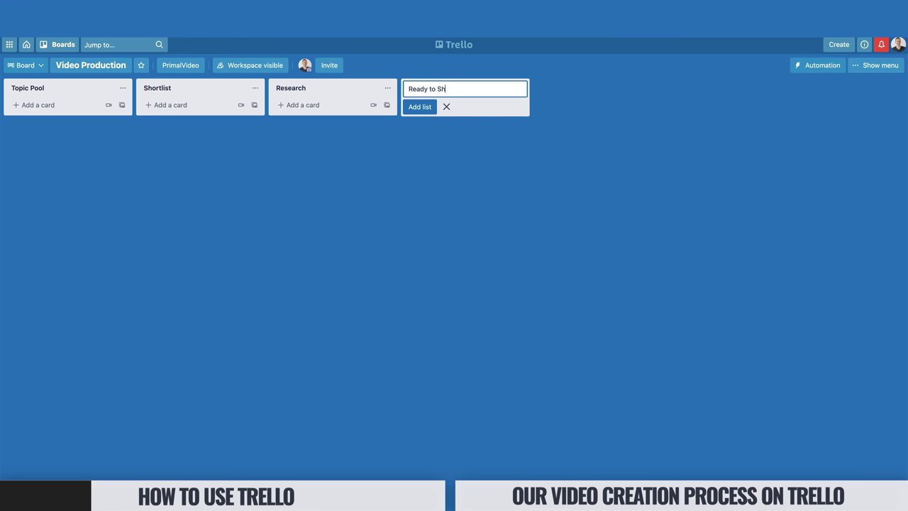
key("Return")
type("Preparing for Edit")
key("Return")
type("Editing")
key("Return")
type("Preparing for Release")
key("Return")
Add the Ready to Release list at the end of the pipeline.
type("Ready to Release")
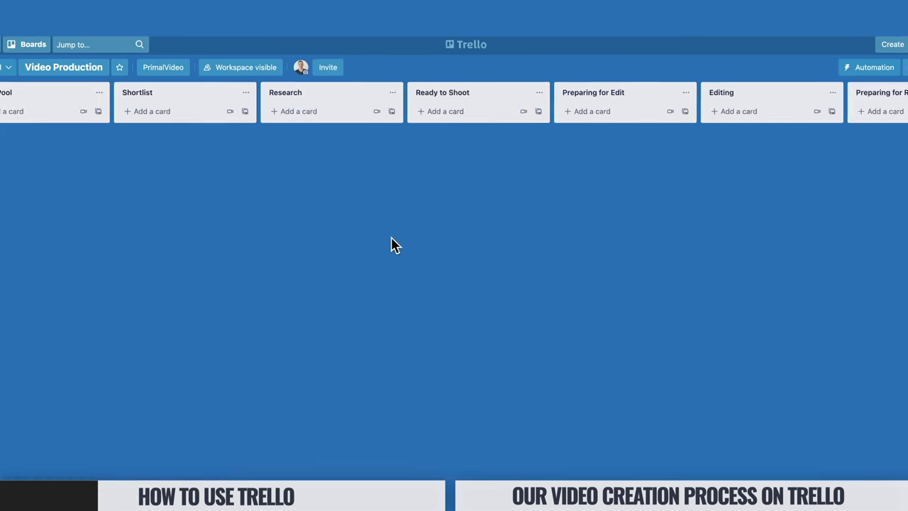
scroll(515, 214, "right", 3)
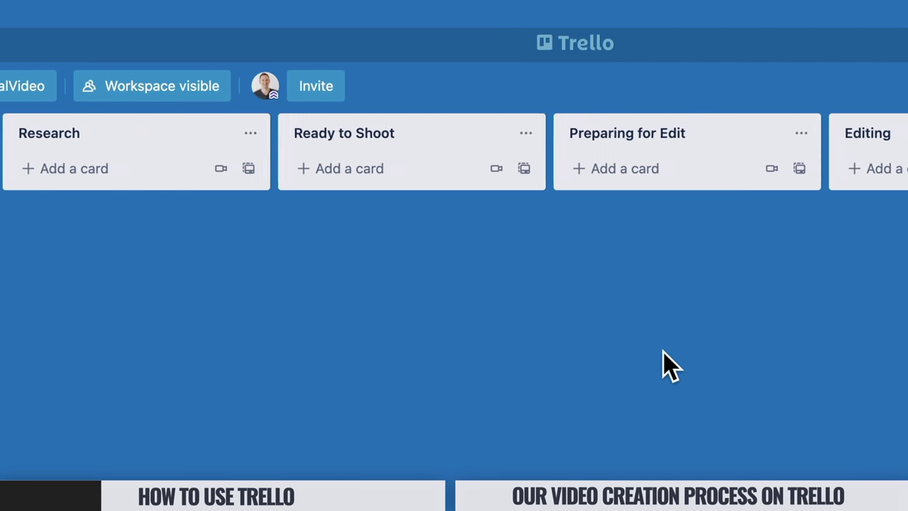
scroll(663, 352, "right", 4)
scroll(663, 351, "right", 2)
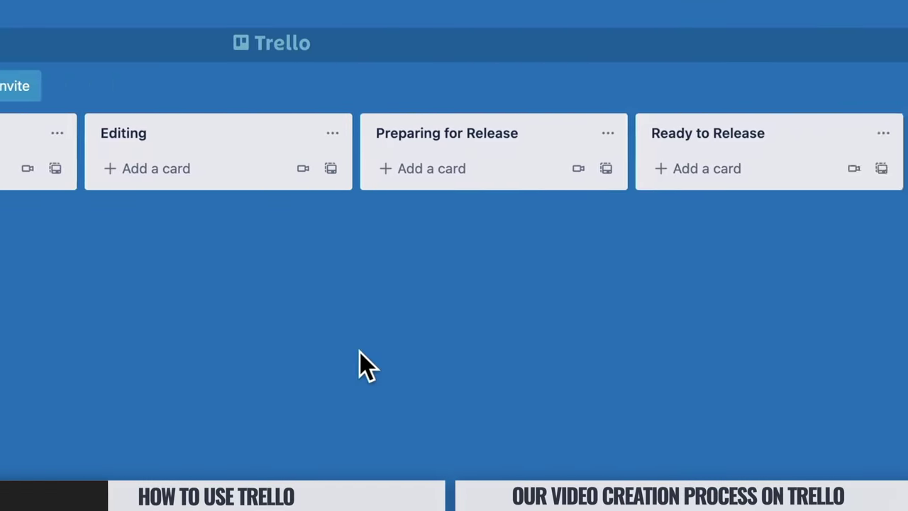
scroll(56, 352, "right", 1)
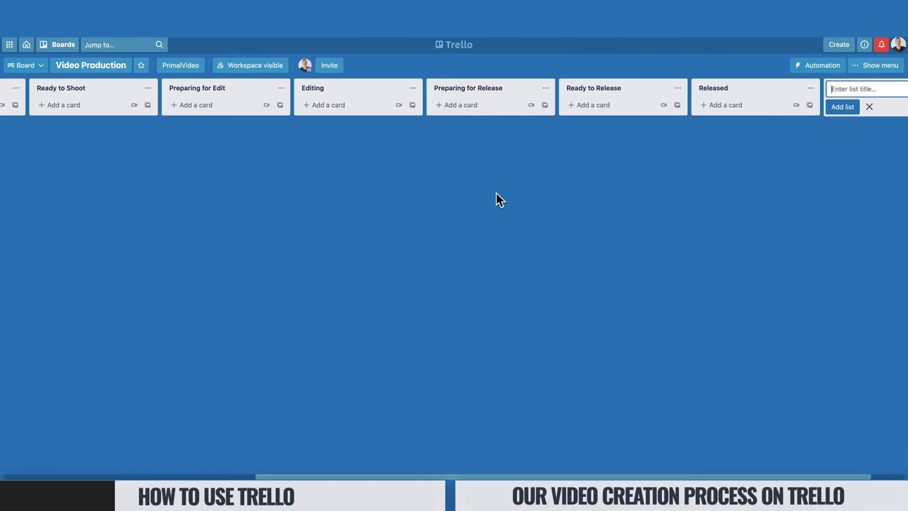
scroll(494, 196, "left", 5)
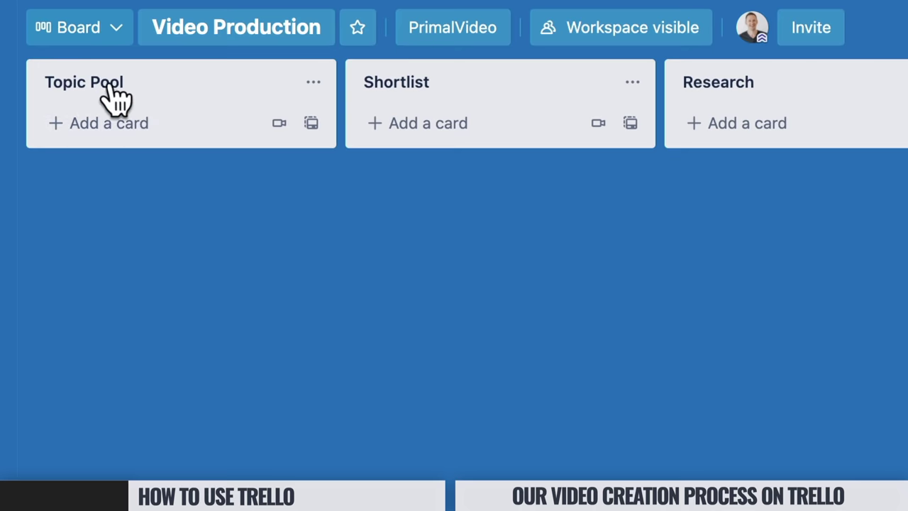
Add cards 'How to edit faster', 'Color Correction Tutorial', 'How to grow on YouTube' and 'How to use Trello!' to Topic Pool.
left_click(156, 127)
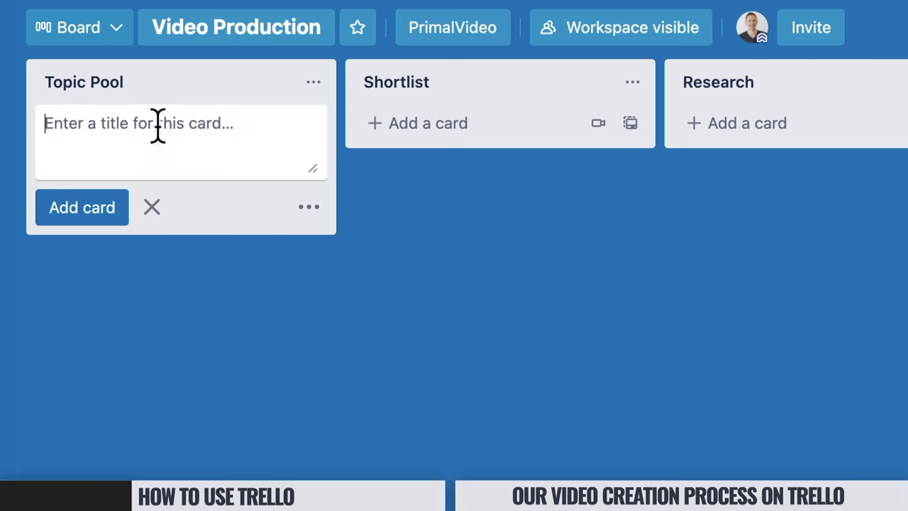
type("How to")
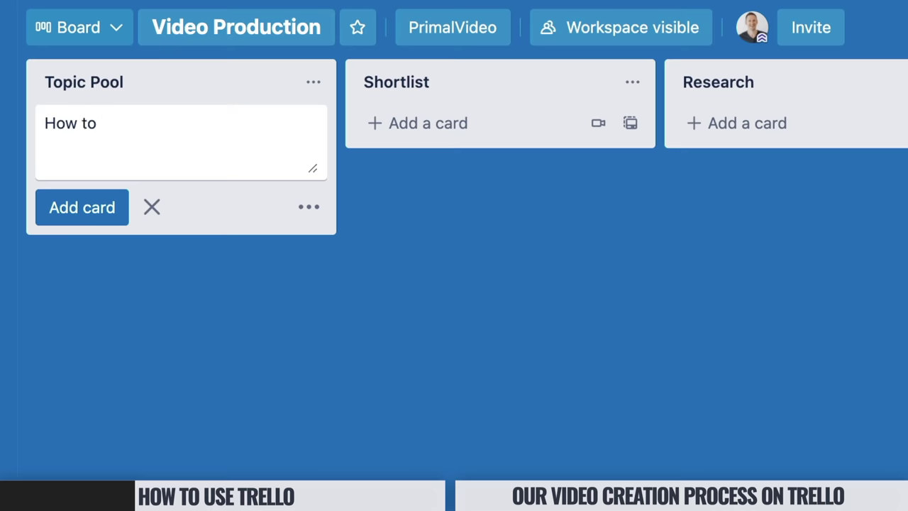
type(" edit faster")
key("Return")
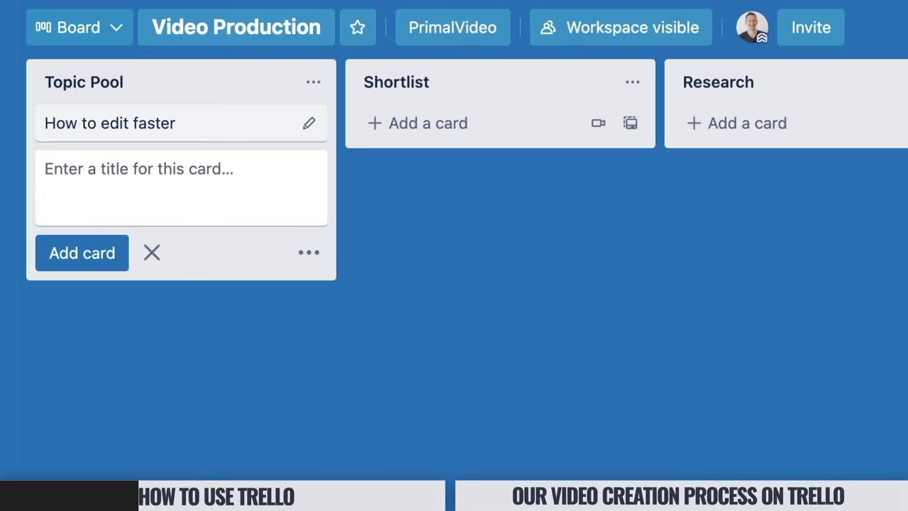
type("Color Correction Tutorial")
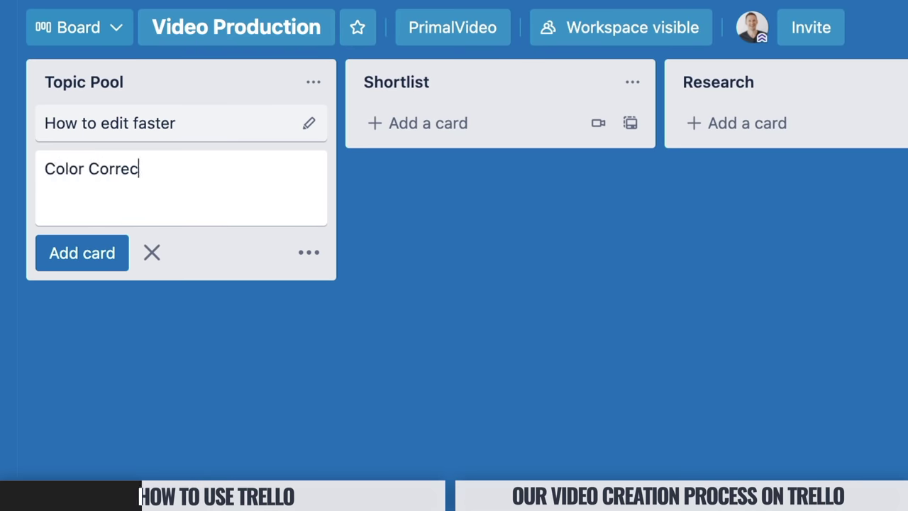
key("Return")
type("How to grow on YouTube")
key("Return")
type("How to use Trello!")
key("Return")
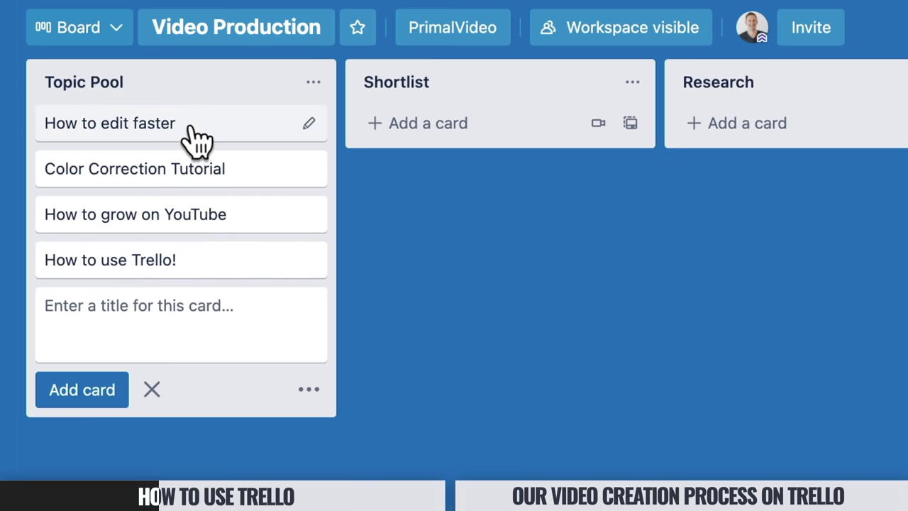
Move How to edit faster, Color Correction Tutorial and How to grow on YouTube into Shortlist.
left_click_drag(195, 138, 440, 142)
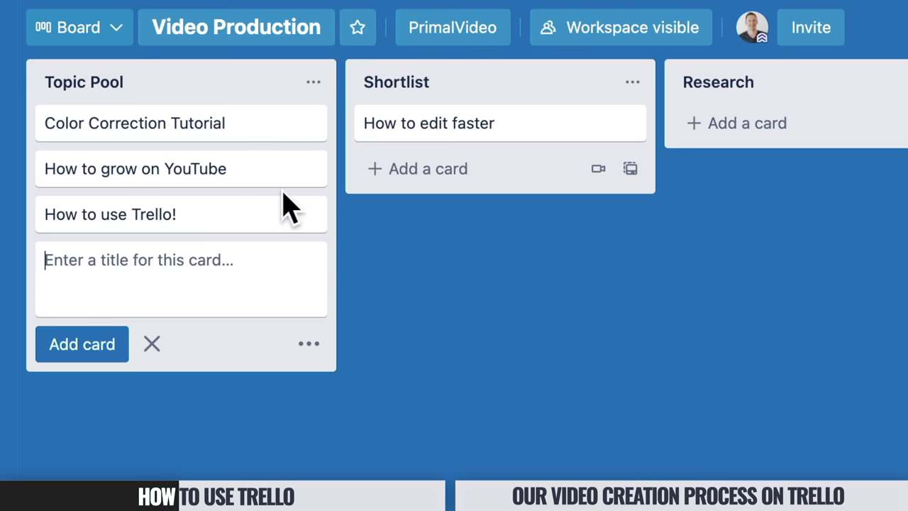
left_click_drag(231, 136, 482, 169)
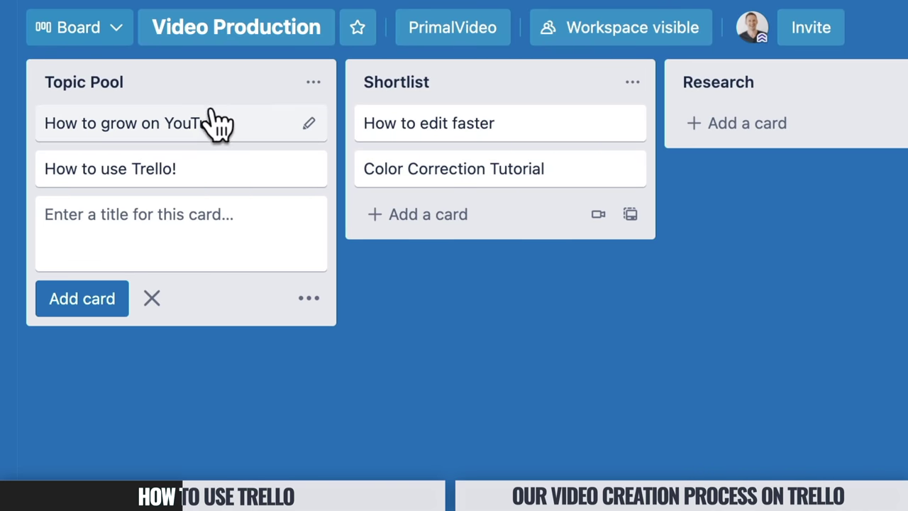
left_click_drag(197, 125, 500, 214)
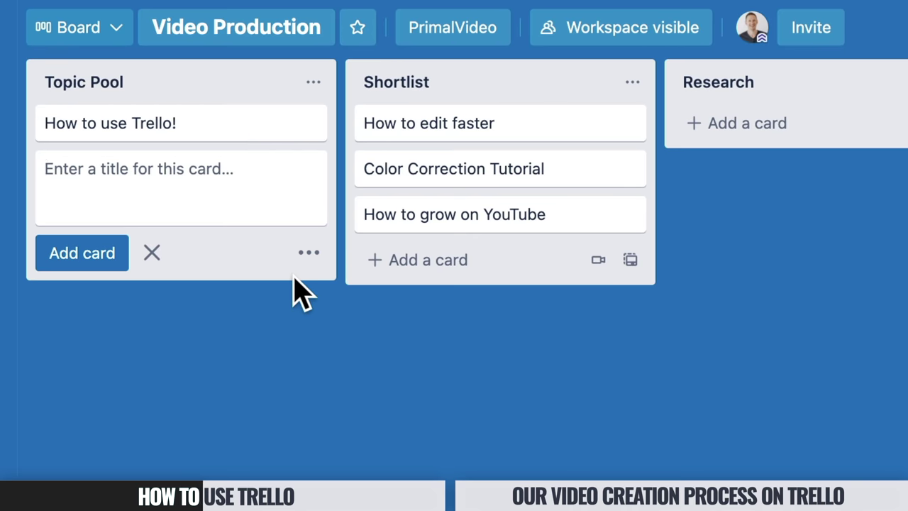
Move How to grow on YouTube and Color Correction Tutorial from Shortlist into Research.
scroll(303, 293, "right", 10)
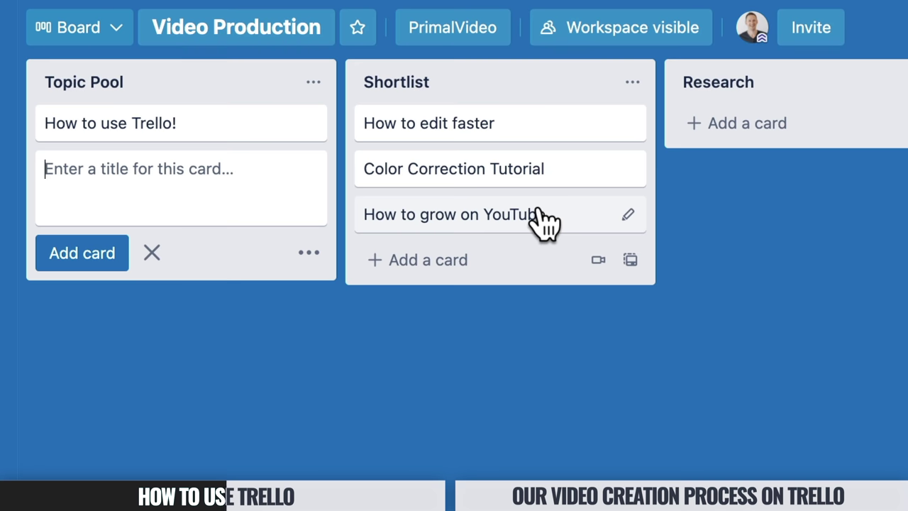
left_click_drag(507, 219, 638, 131)
left_click_drag(312, 174, 600, 196)
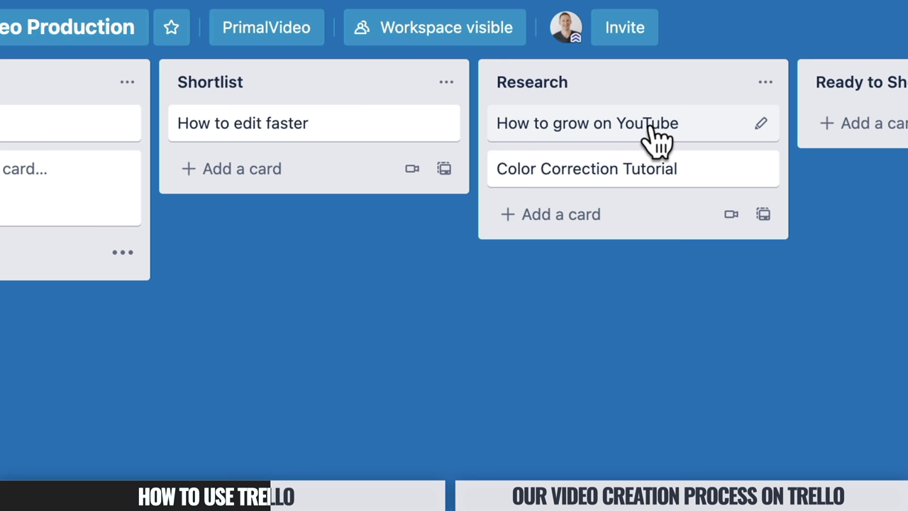
Move How to grow on YouTube through Ready to Shoot and Preparing for Edit into Editing.
left_click_drag(649, 142, 901, 135)
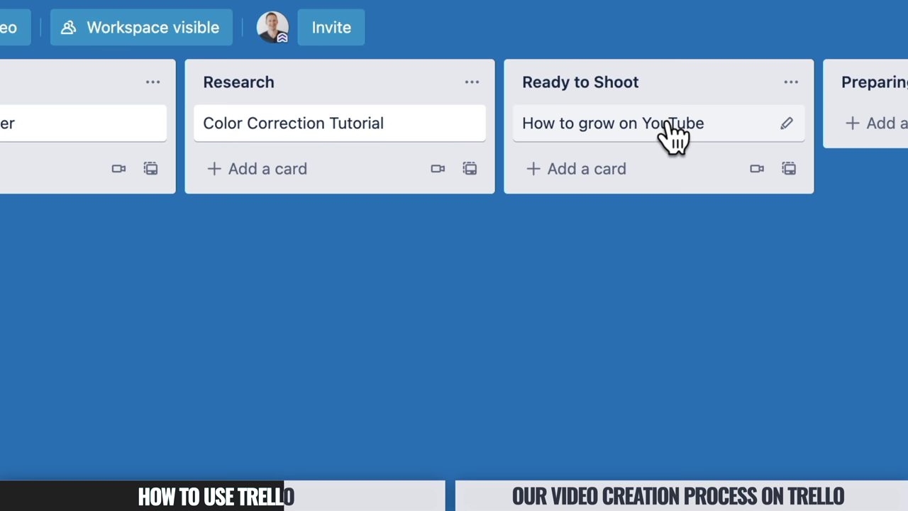
scroll(293, 168, "right", 6)
left_click_drag(239, 134, 531, 145)
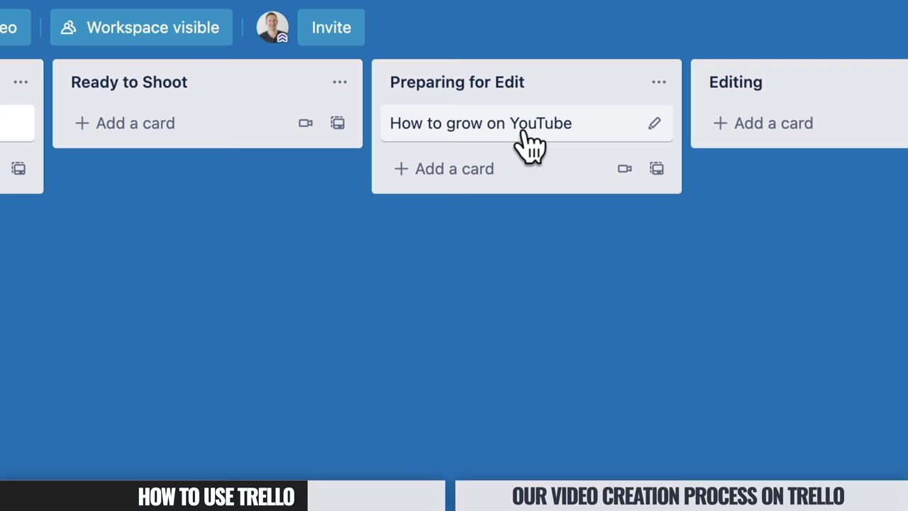
scroll(530, 145, "right", 5)
left_click_drag(353, 132, 679, 132)
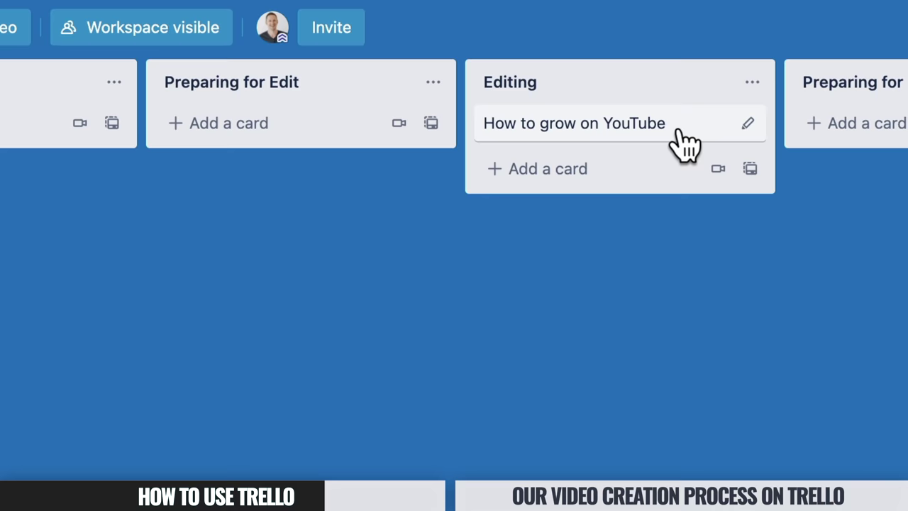
Advance the card through Preparing for Release and Ready to Release into Released.
left_click_drag(673, 142, 892, 131)
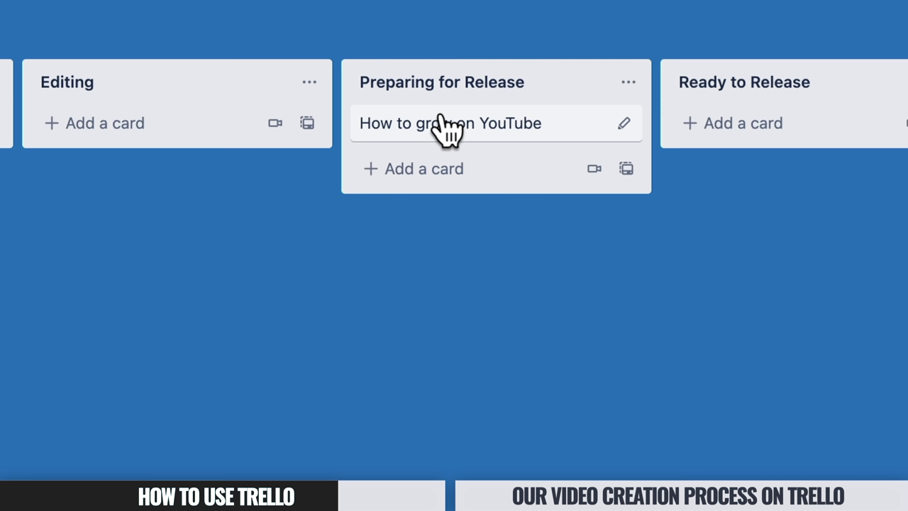
left_click_drag(442, 128, 700, 138)
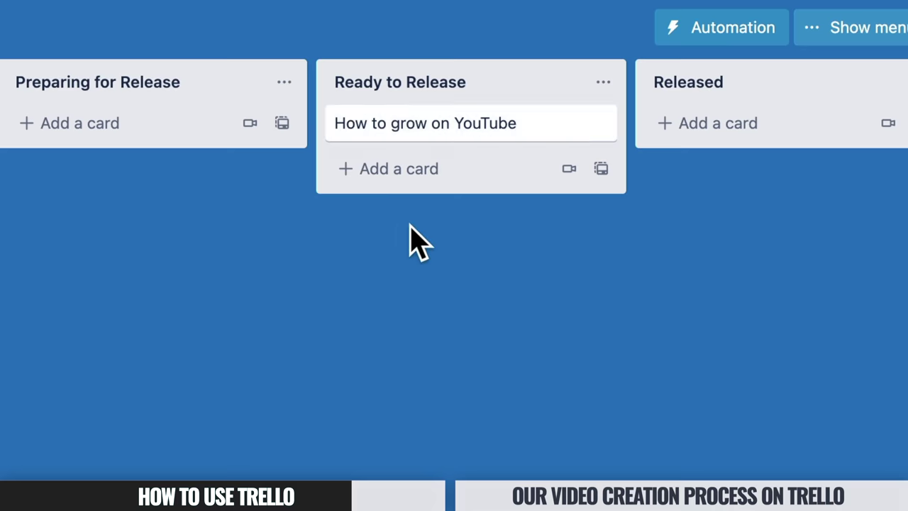
scroll(407, 239, "right", 5)
left_click_drag(259, 135, 495, 139)
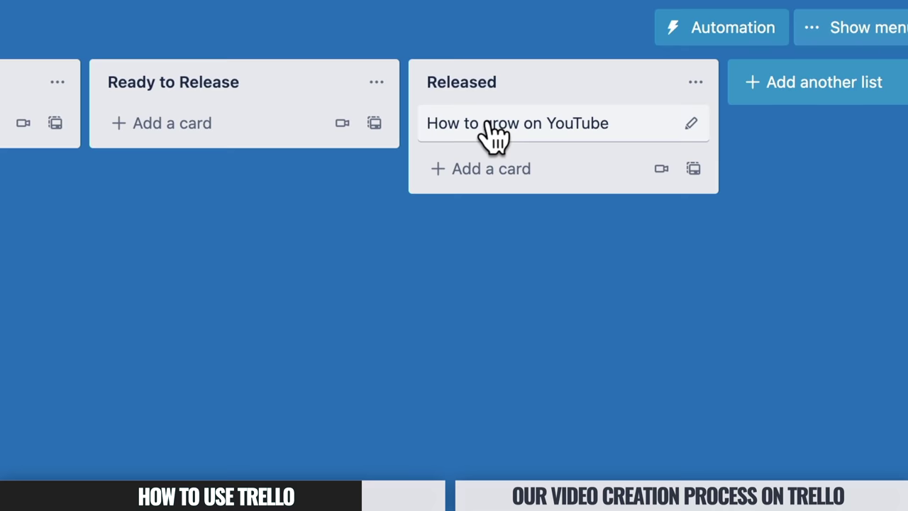
scroll(517, 312, "left", 3)
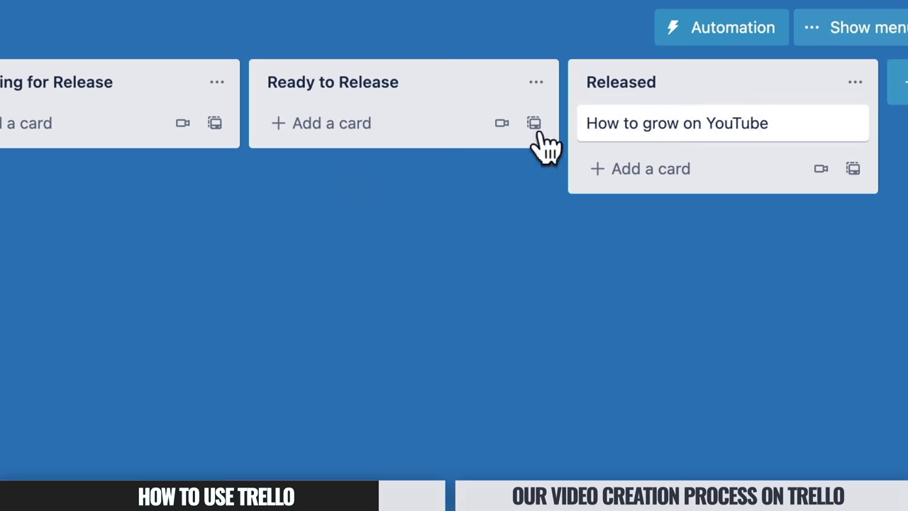
Open the How to grow on YouTube card, view its attachment options, then close it.
left_click(708, 135)
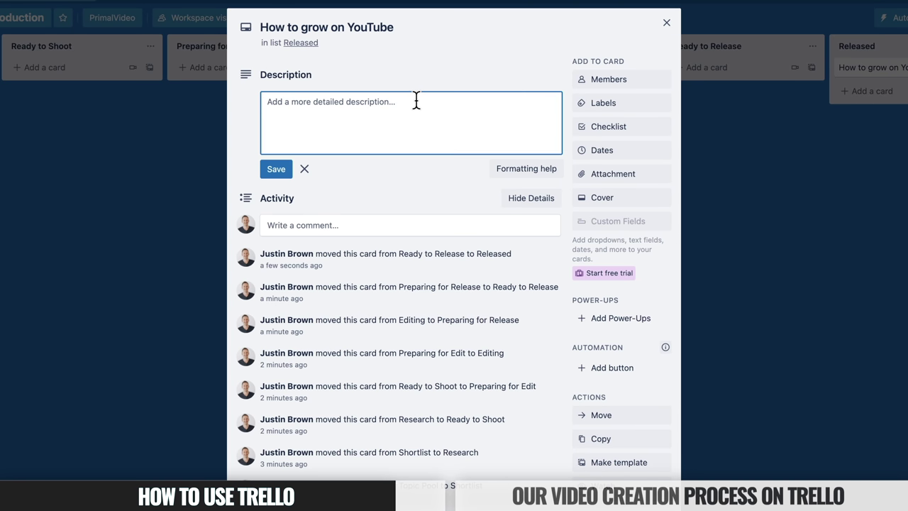
left_click(628, 182)
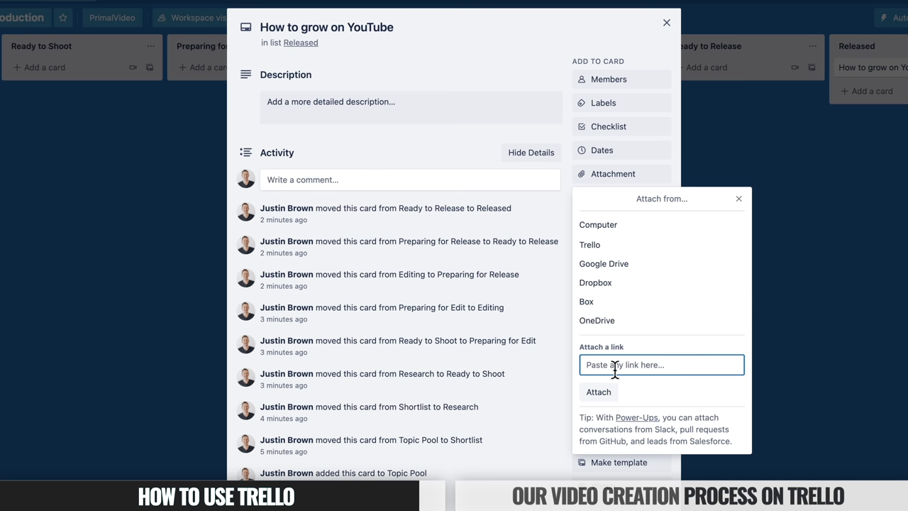
left_click(392, 123)
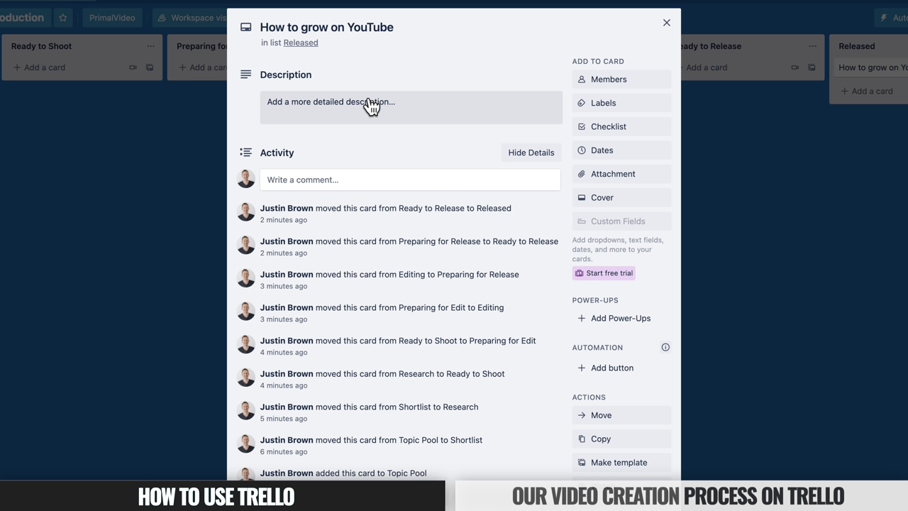
left_click(732, 197)
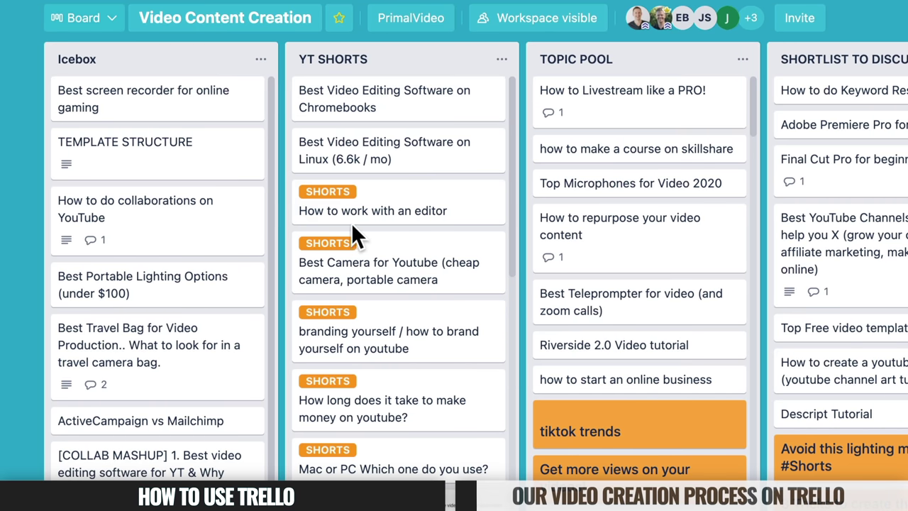
scroll(353, 230, "down", 3)
scroll(353, 230, "down", 15)
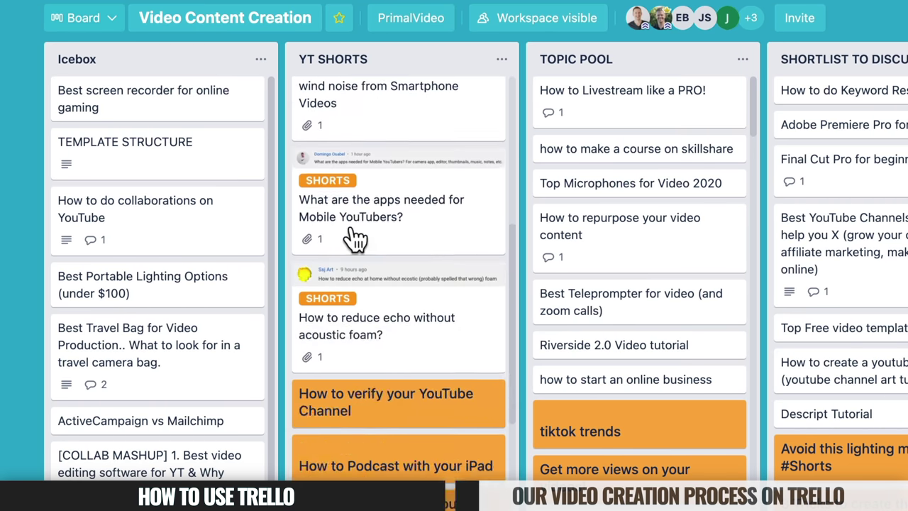
scroll(355, 239, "up", 15)
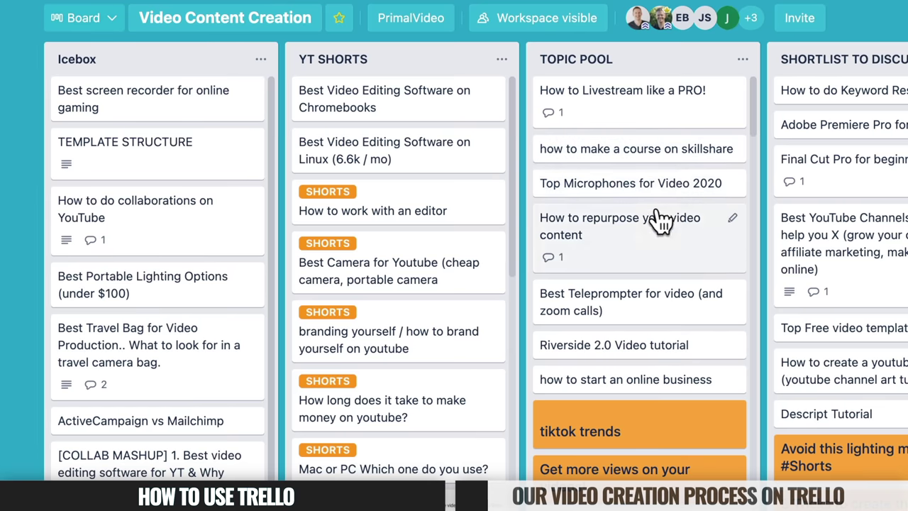
scroll(659, 213, "down", 10)
scroll(659, 213, "down", 15)
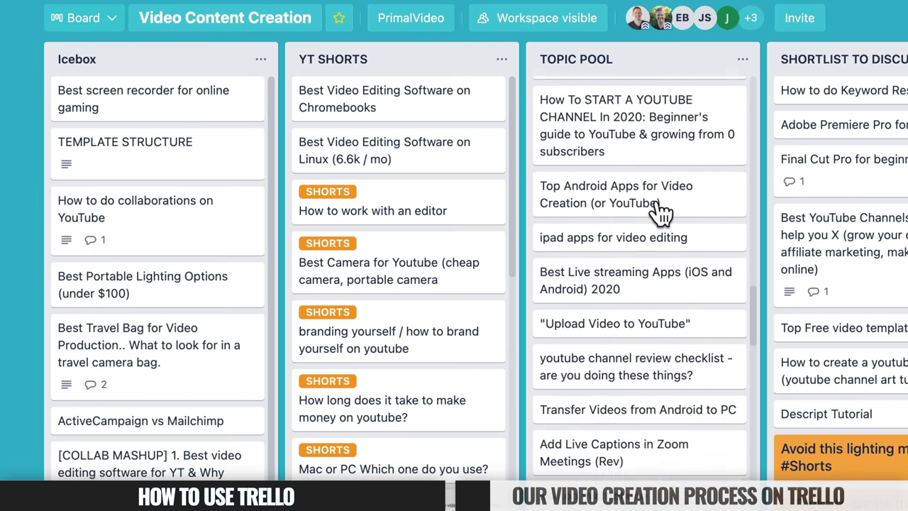
scroll(659, 213, "down", 15)
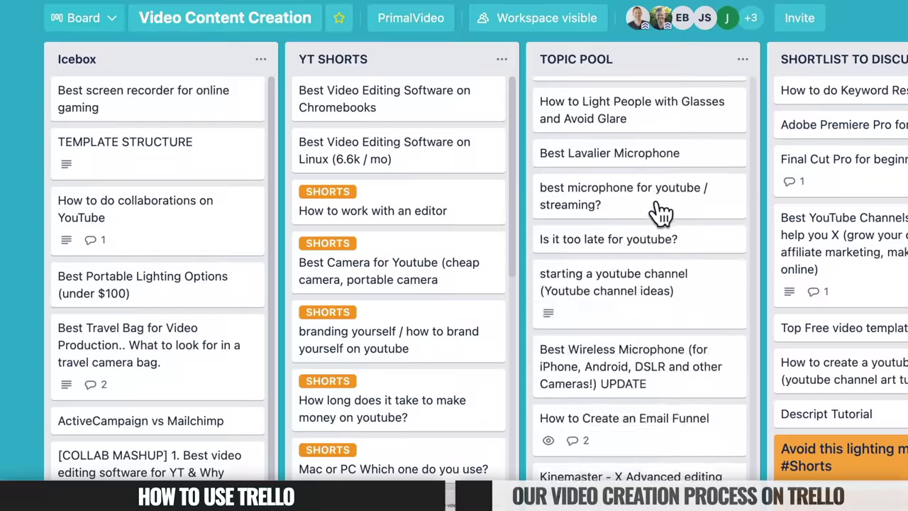
scroll(659, 212, "down", 15)
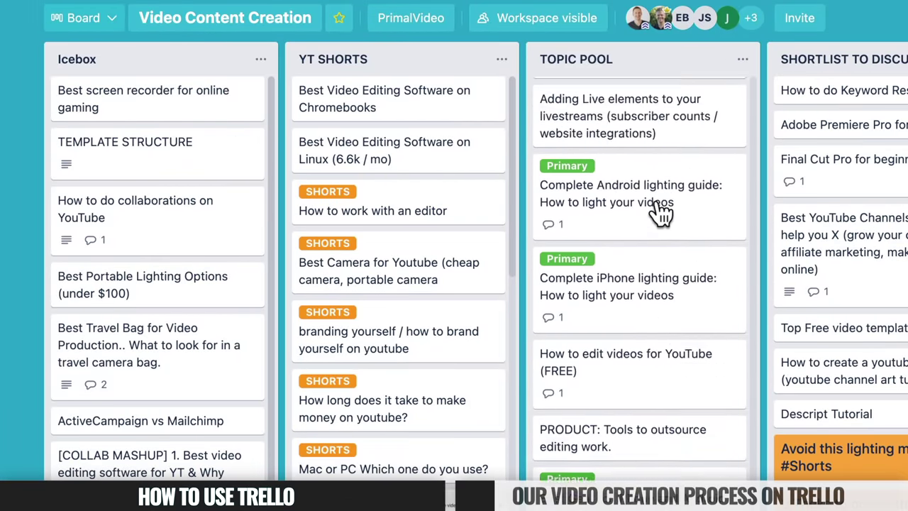
scroll(659, 213, "up", 3)
scroll(657, 185, "down", 5)
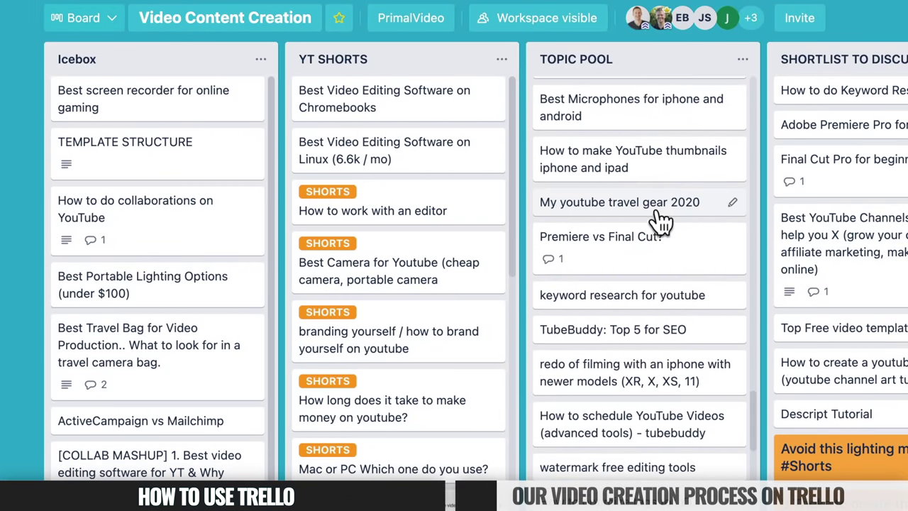
scroll(679, 65, "right", 5)
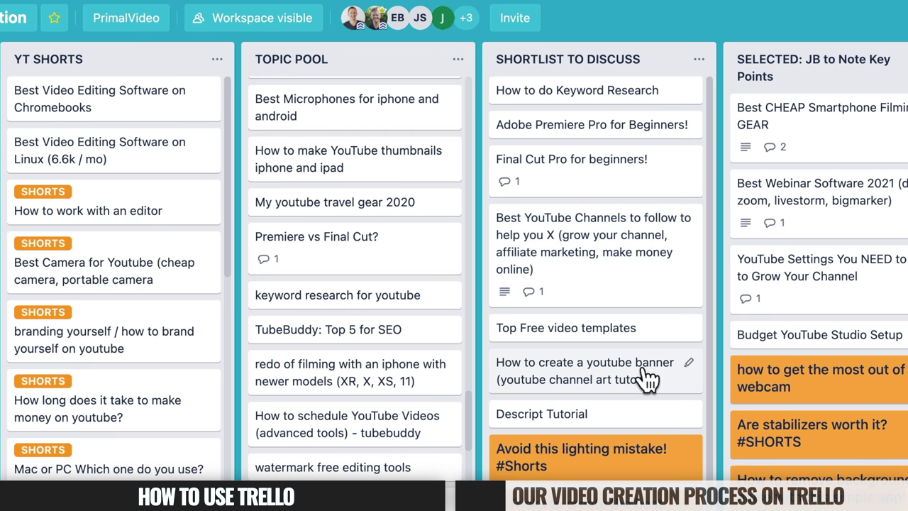
scroll(636, 390, "down", 2)
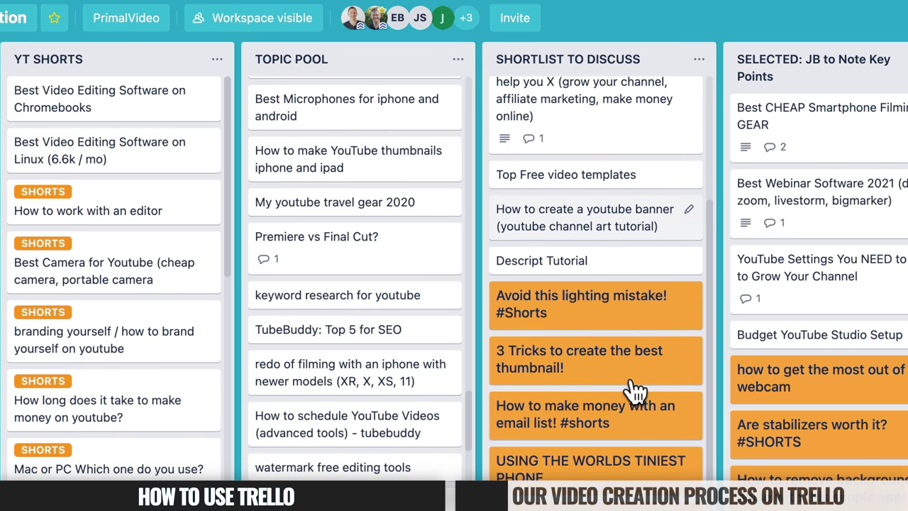
scroll(635, 392, "up", 2)
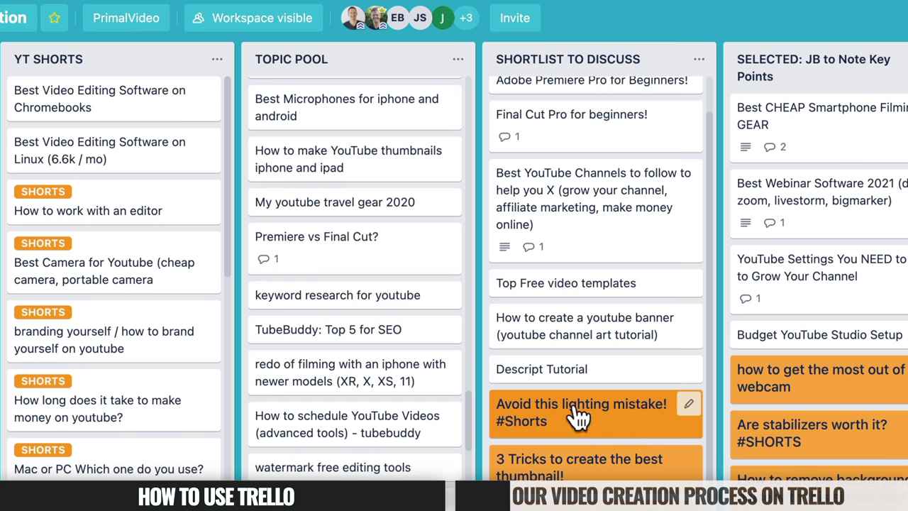
scroll(628, 344, "up", 1)
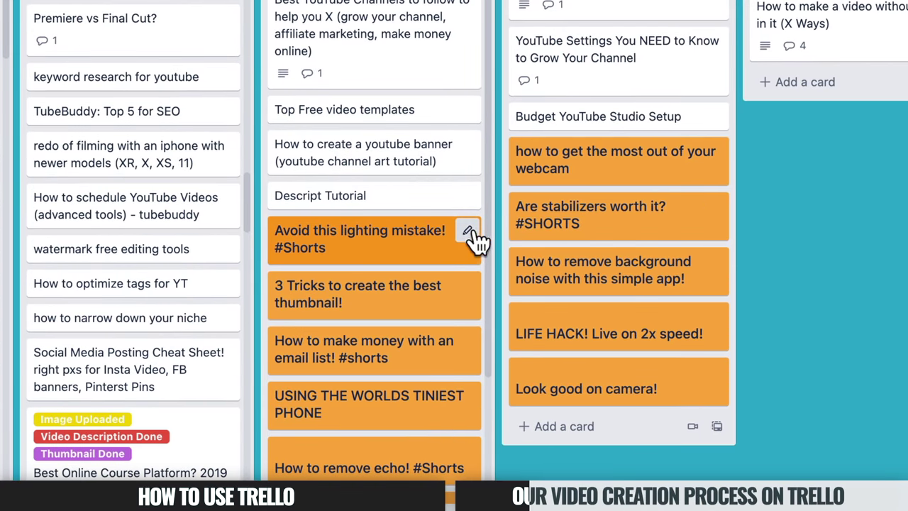
left_click(491, 254)
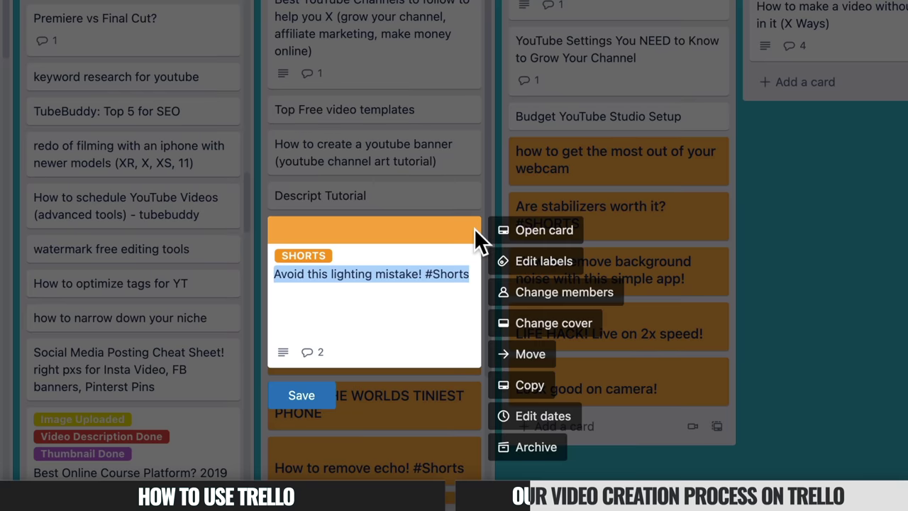
left_click(567, 333)
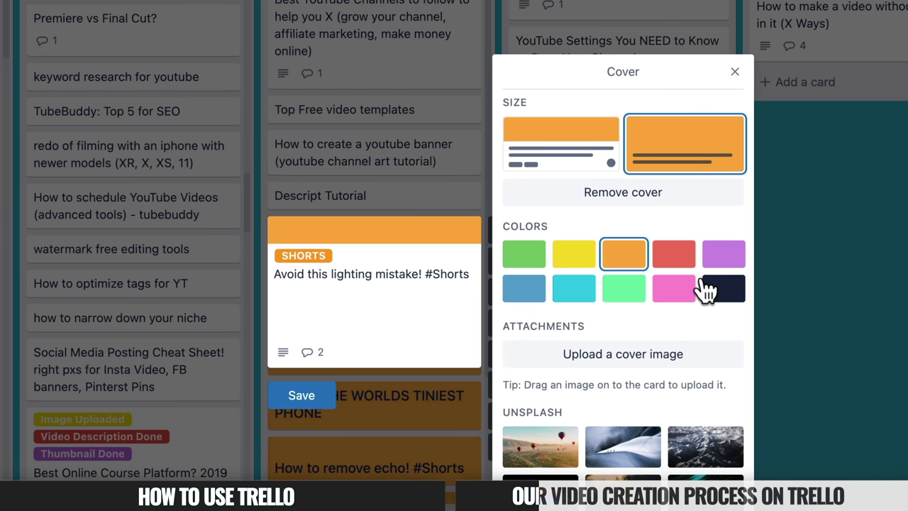
left_click(379, 376)
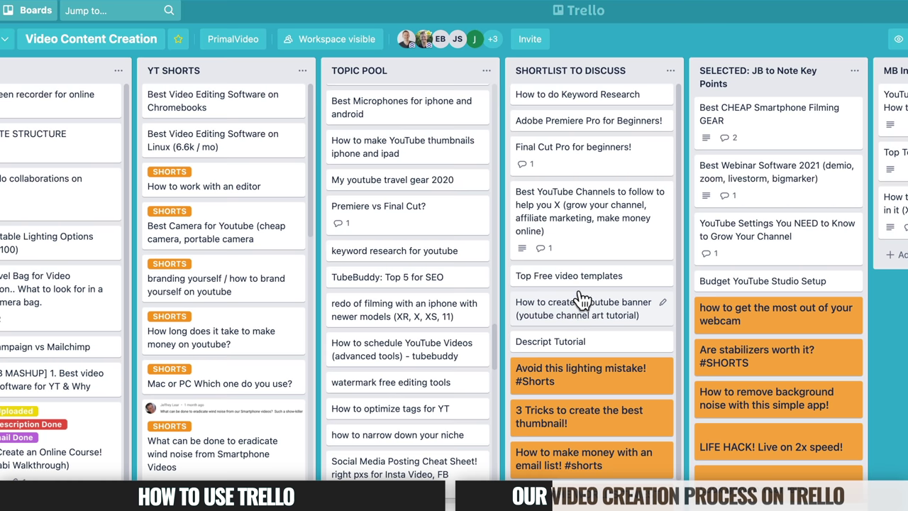
Open the 'How to make a video without being in it (X Ways)' card in MB Initial Research & Script.
scroll(628, 85, "right", 4)
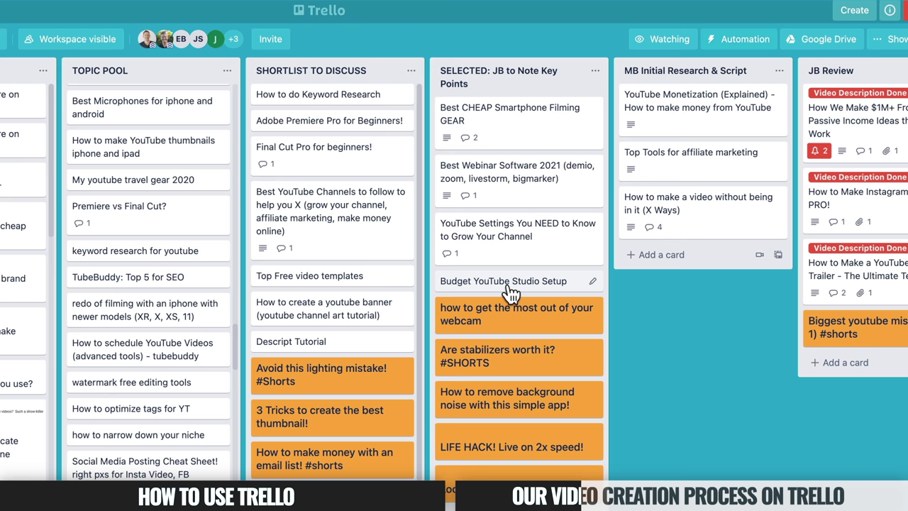
left_click(707, 220)
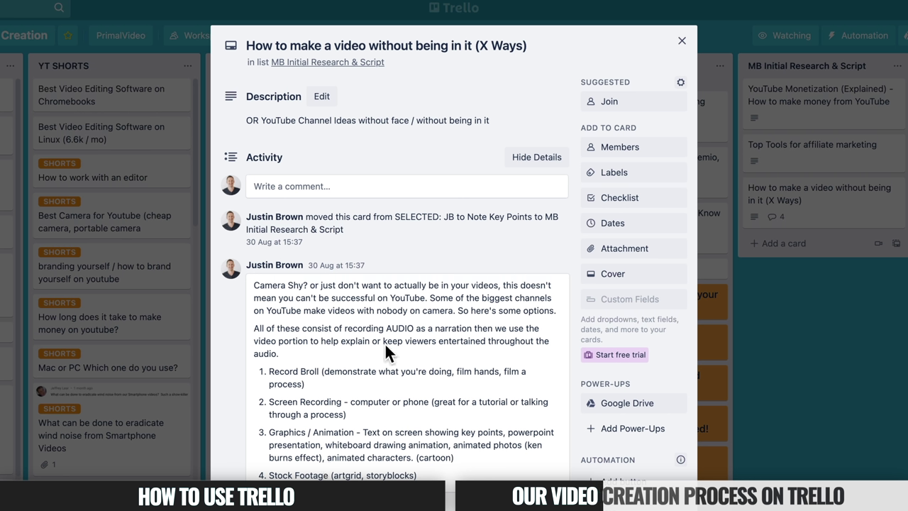
Close the card details with the X in the modal's top-right corner.
left_click(682, 41)
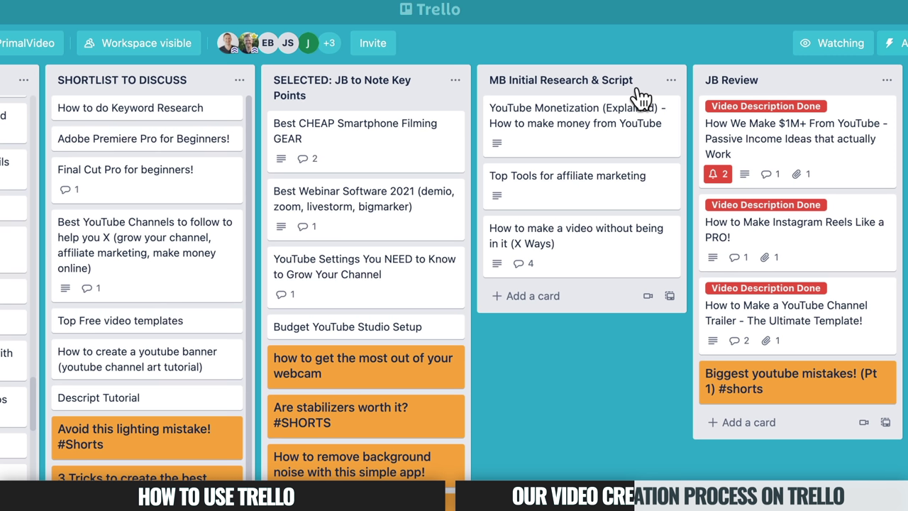
Open the 'How to Make a YouTube Channel Trailer' card in the JB Review list.
scroll(642, 98, "right", 3)
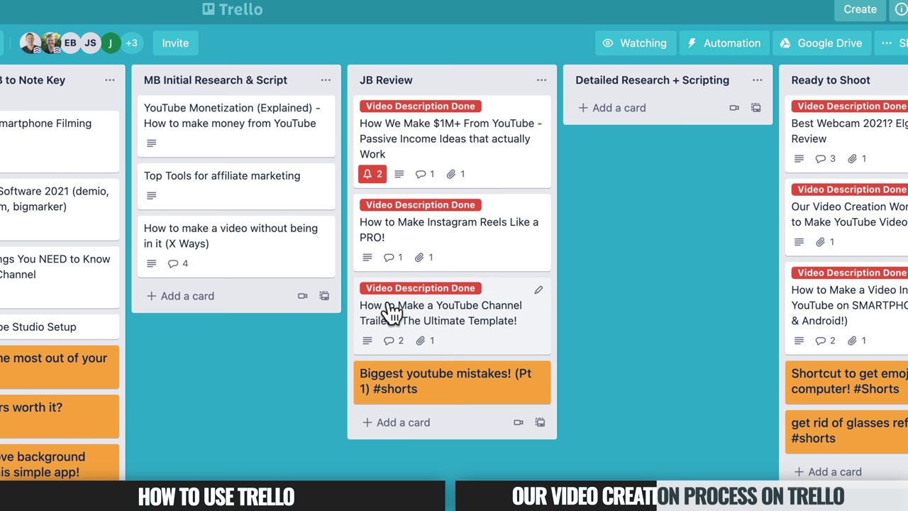
left_click(481, 330)
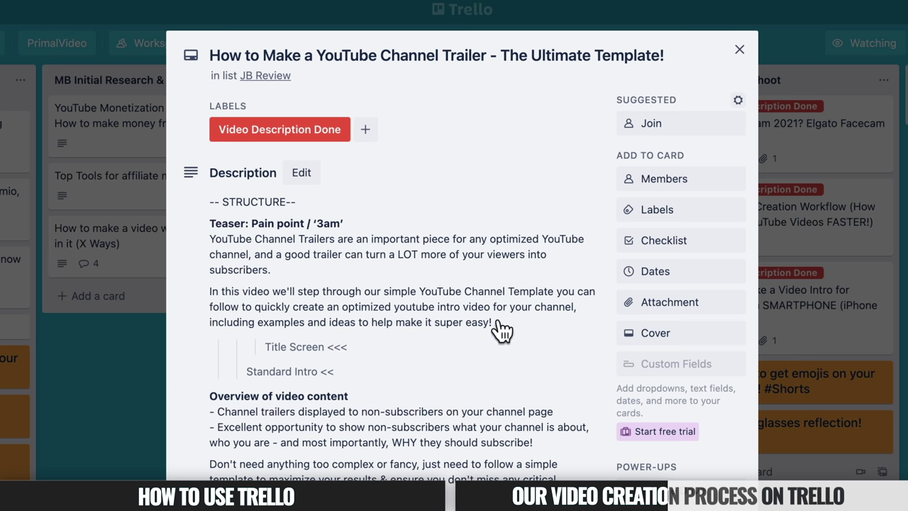
Scroll through the channel trailer card's script outline down to the COMMENT-ASK section.
scroll(426, 273, "down", 3)
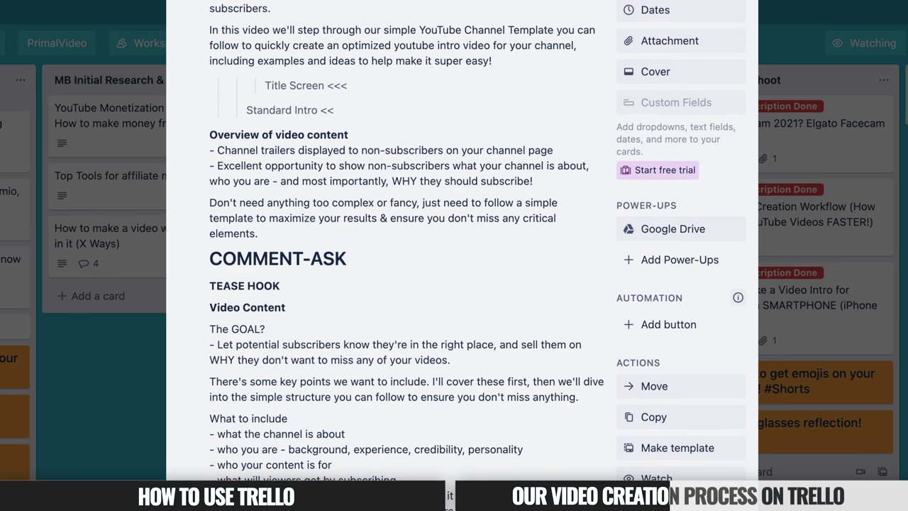
scroll(425, 273, "down", 2)
scroll(425, 273, "down", 7)
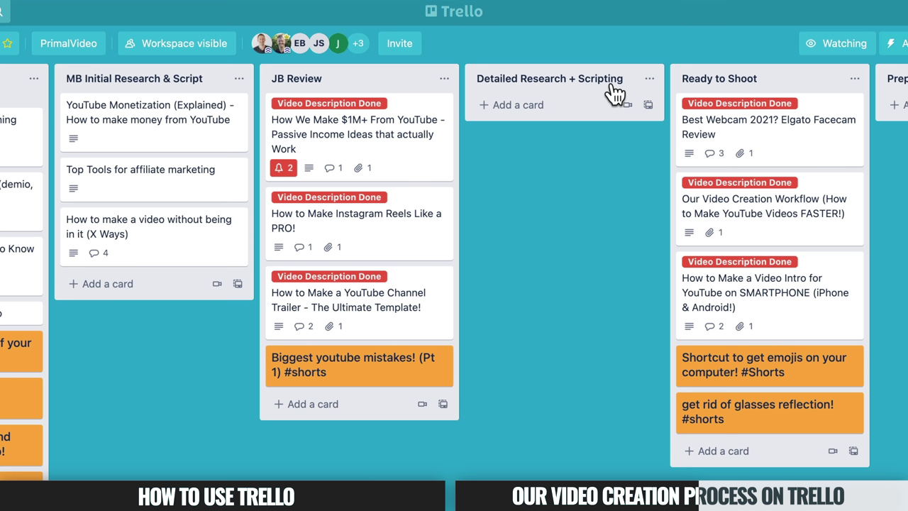
Scroll the board right past Ready to Shoot to the editor lists and Edits Completed and JB Review #2.
scroll(511, 135, "right", 3)
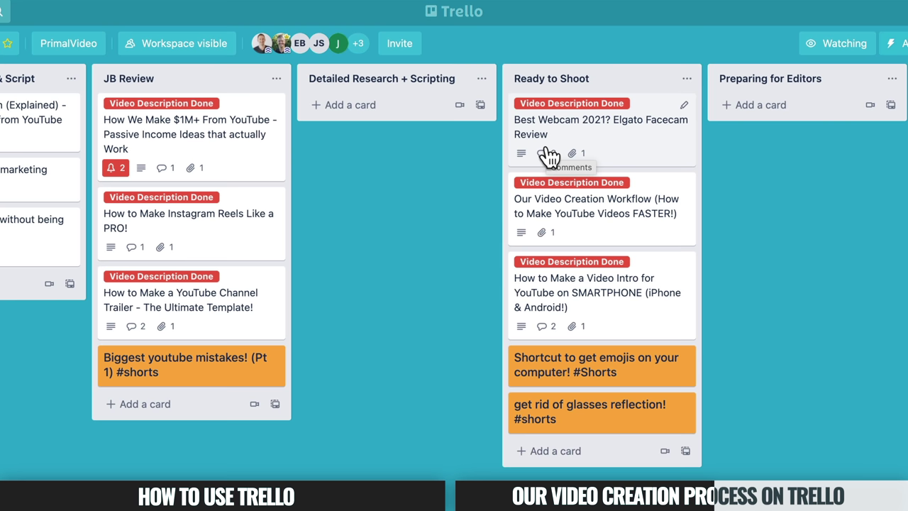
scroll(872, 254, "right", 5)
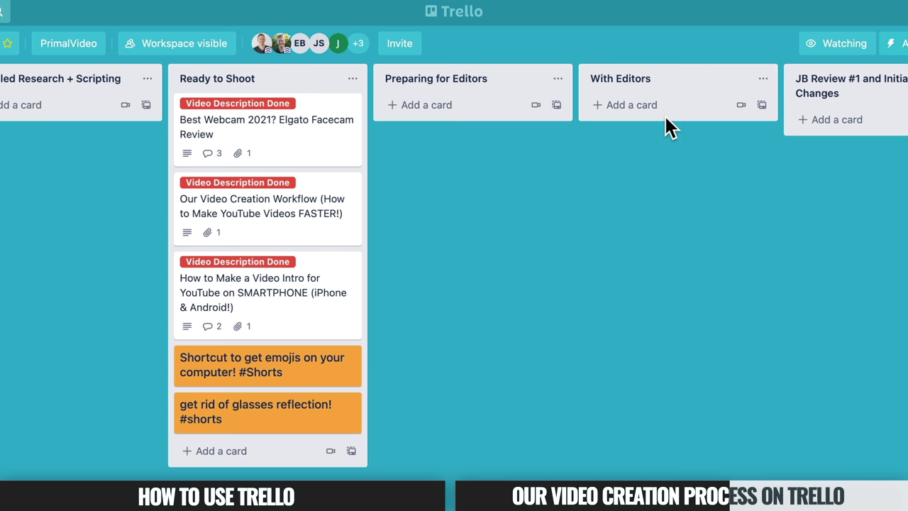
scroll(666, 116, "right", 4)
scroll(665, 120, "right", 2)
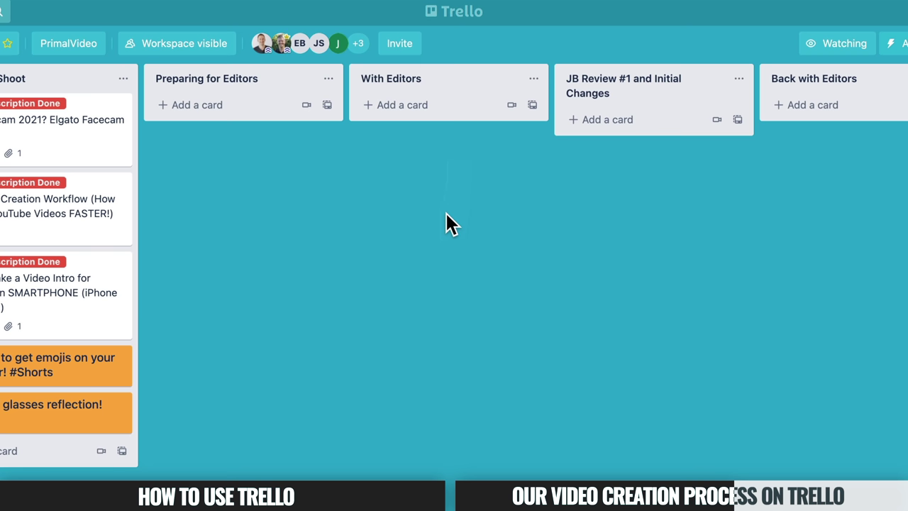
scroll(447, 213, "right", 1)
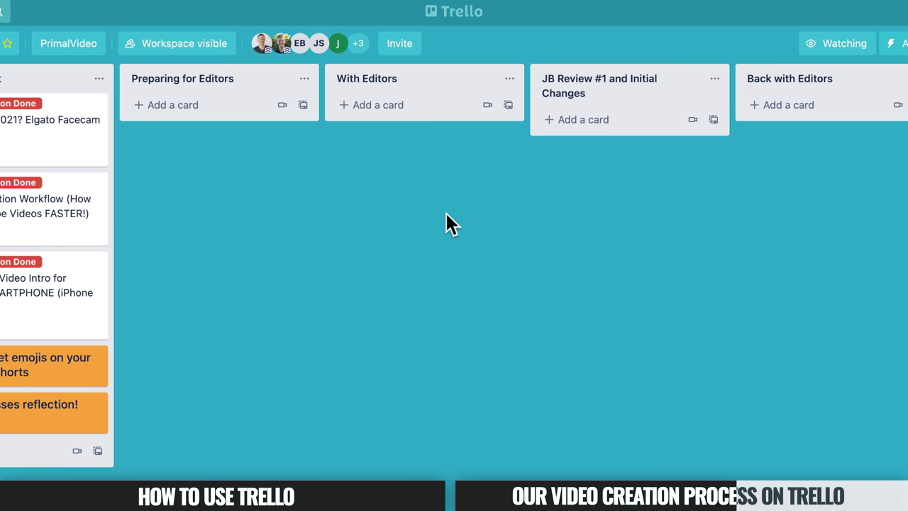
scroll(446, 213, "right", 4)
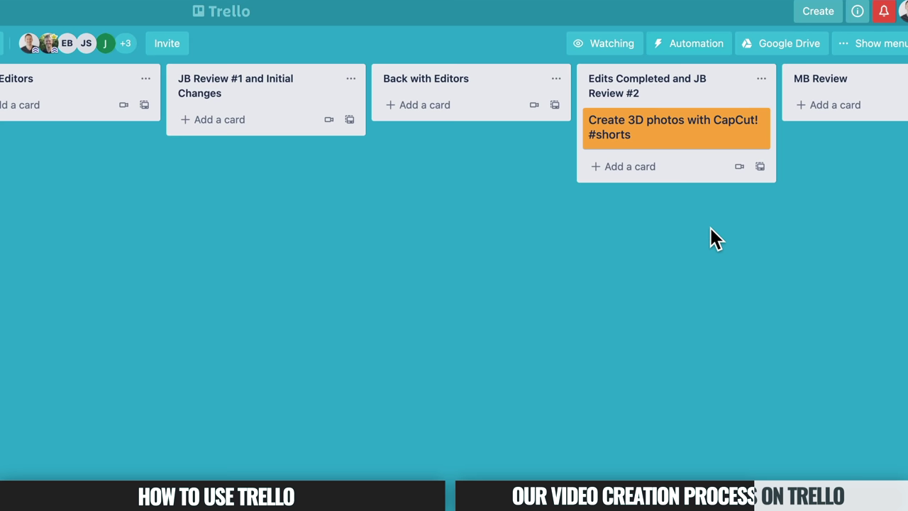
Scroll the board right until the Ready to Release and RELEASED lists are fully visible.
scroll(710, 228, "right", 5)
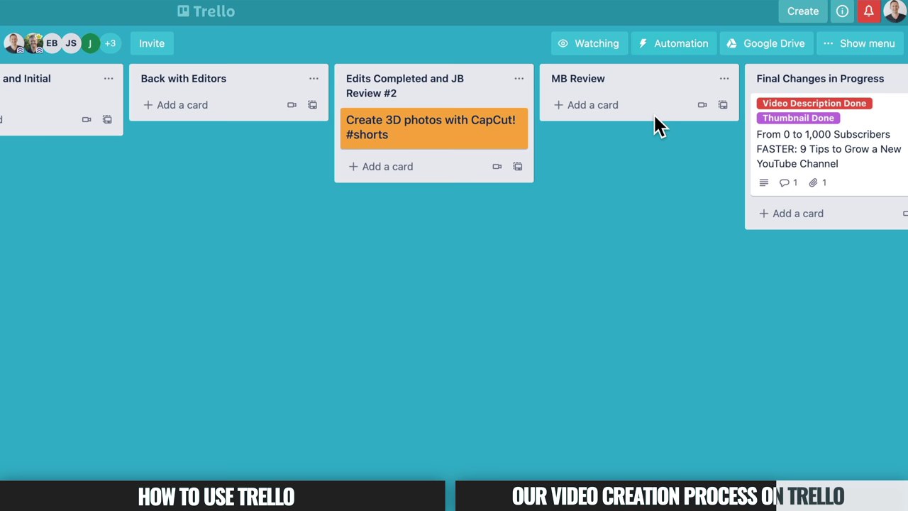
scroll(653, 113, "right", 10)
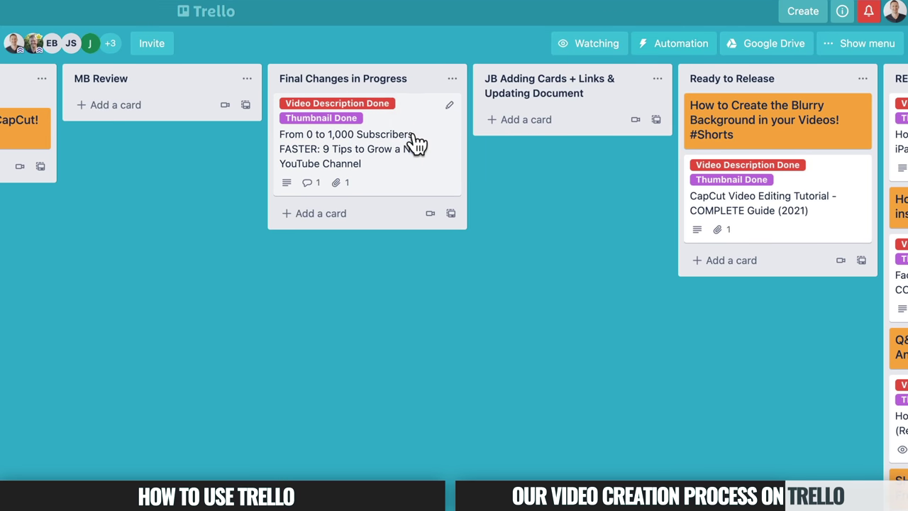
scroll(416, 142, "right", 2)
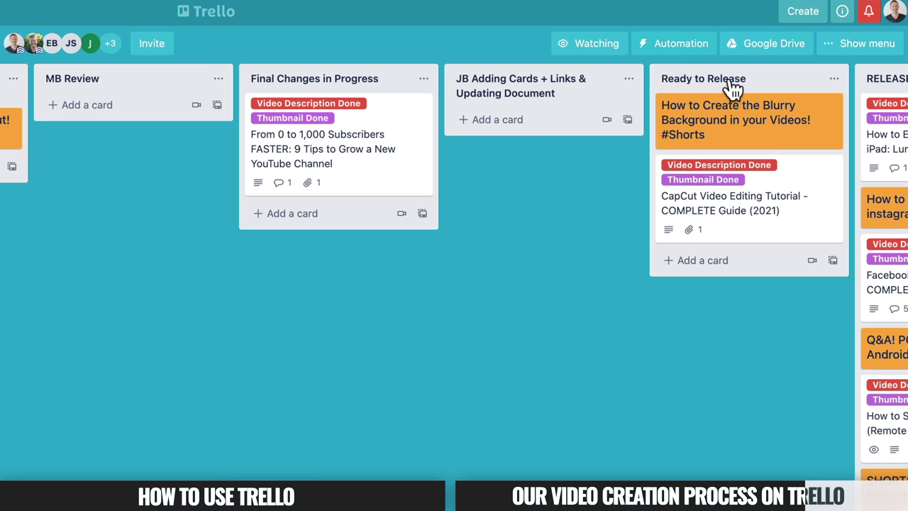
scroll(715, 339, "right", 5)
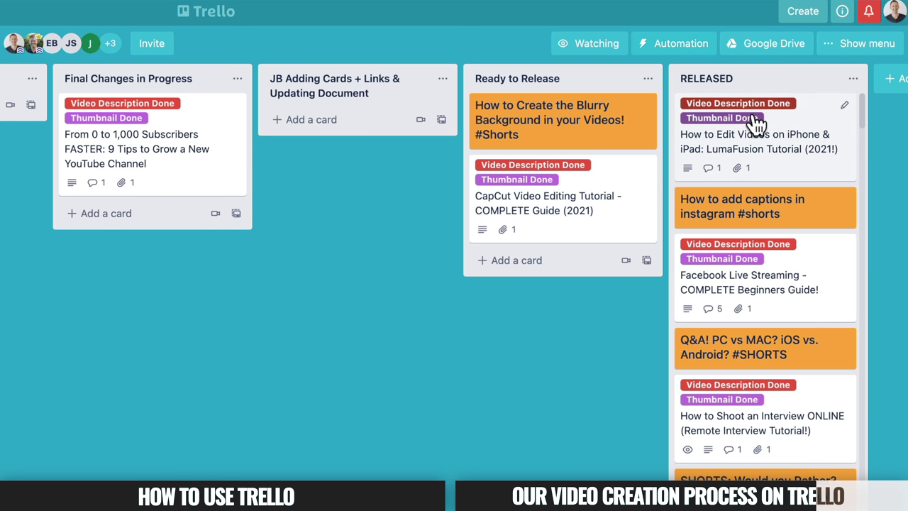
Scroll down the RELEASED list to browse its older labelled video cards.
scroll(754, 396, "down", 3)
scroll(753, 395, "down", 15)
scroll(753, 396, "down", 15)
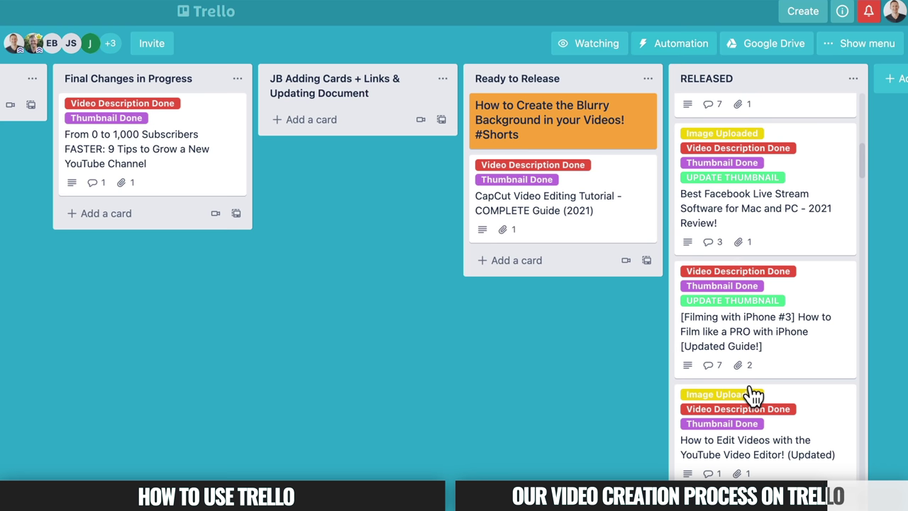
scroll(753, 395, "down", 15)
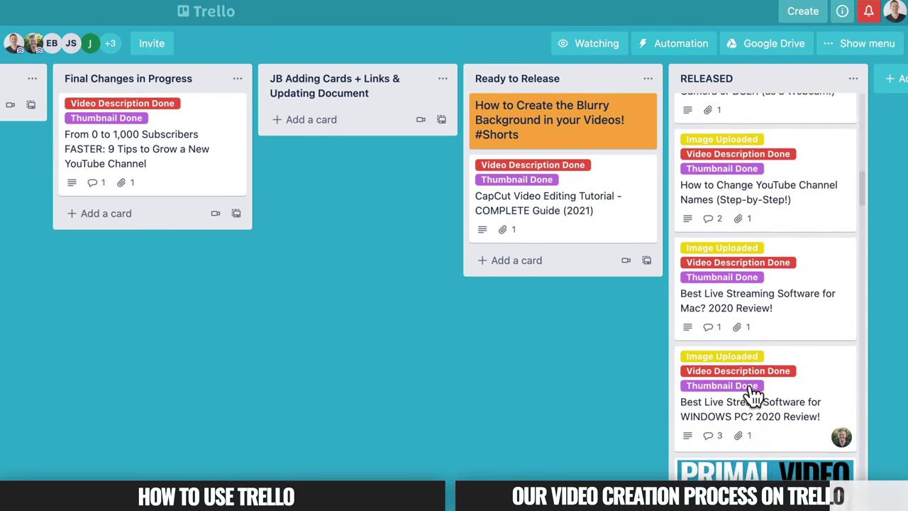
scroll(755, 396, "down", 1)
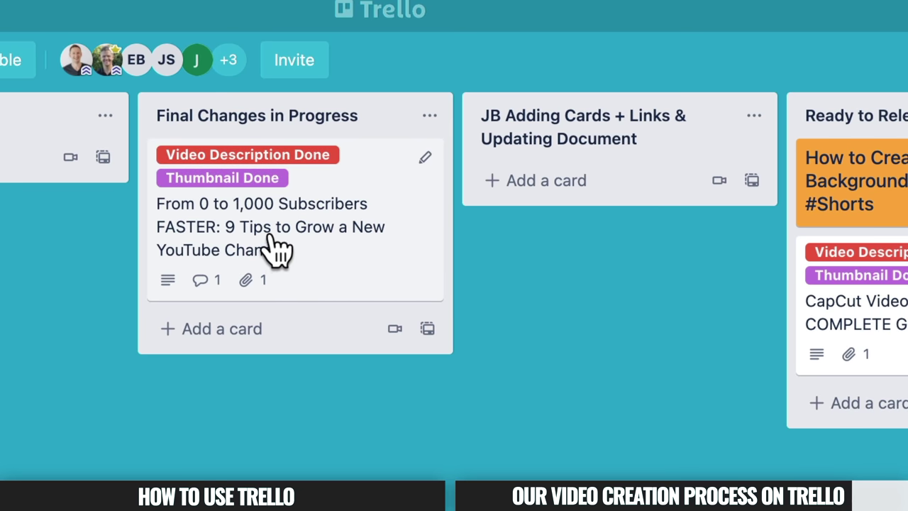
Review the From 0 to 1,000 Subscribers card's labels, then collapse all card labels into colour bars.
left_click(426, 162)
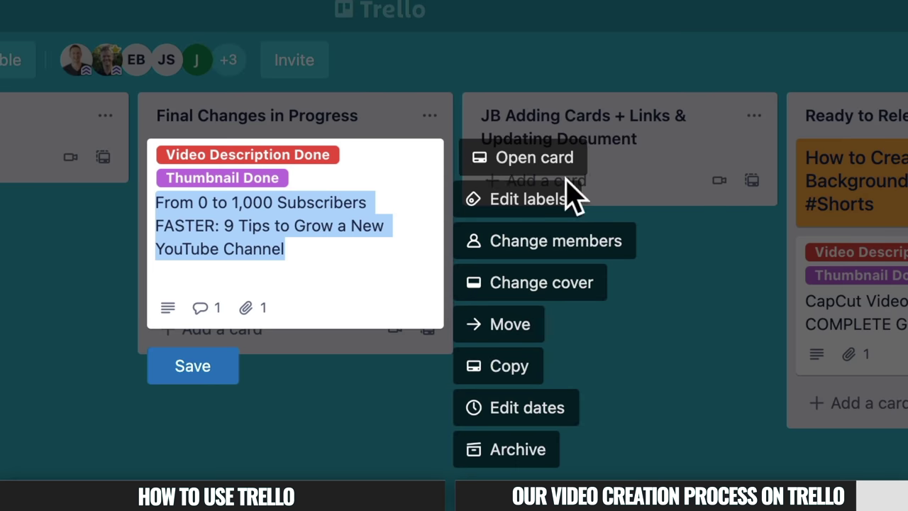
left_click(550, 197)
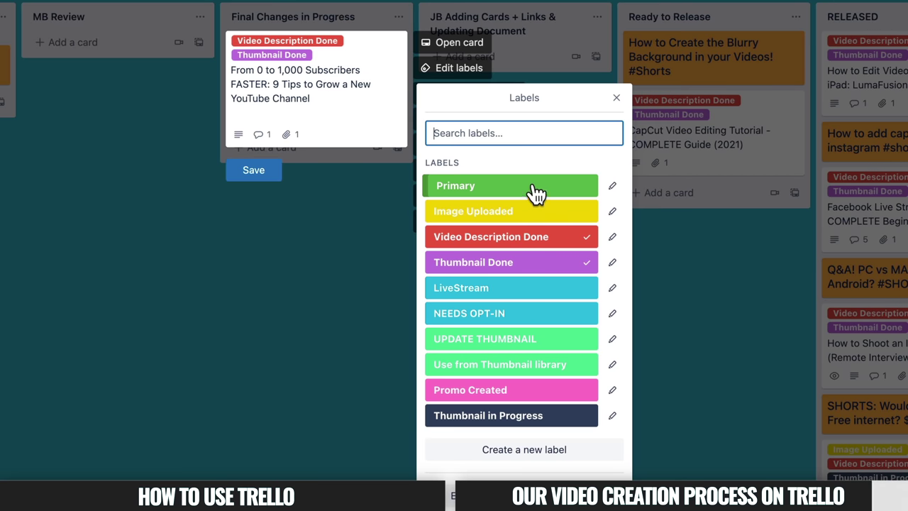
left_click(269, 301)
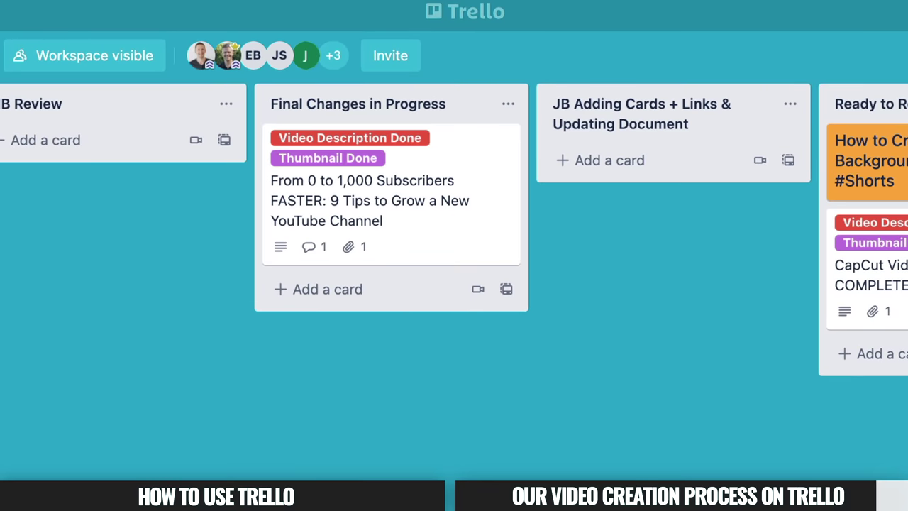
left_click(378, 162)
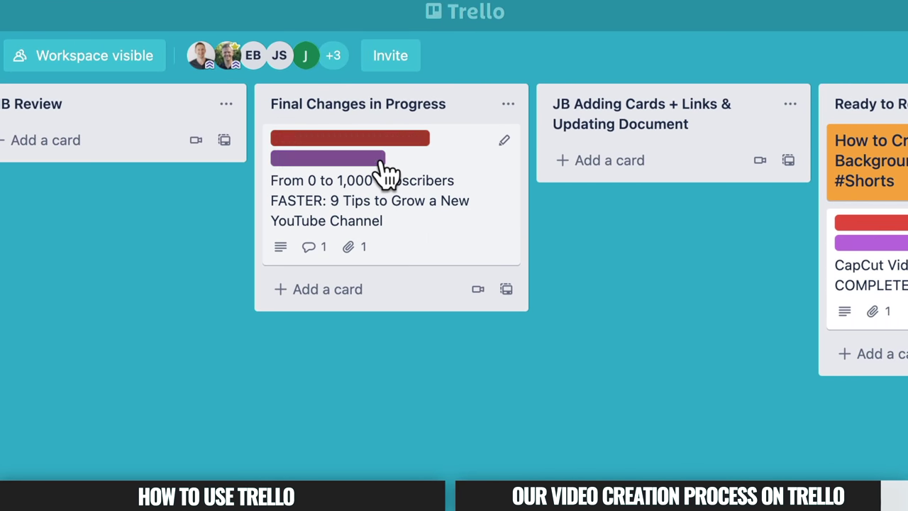